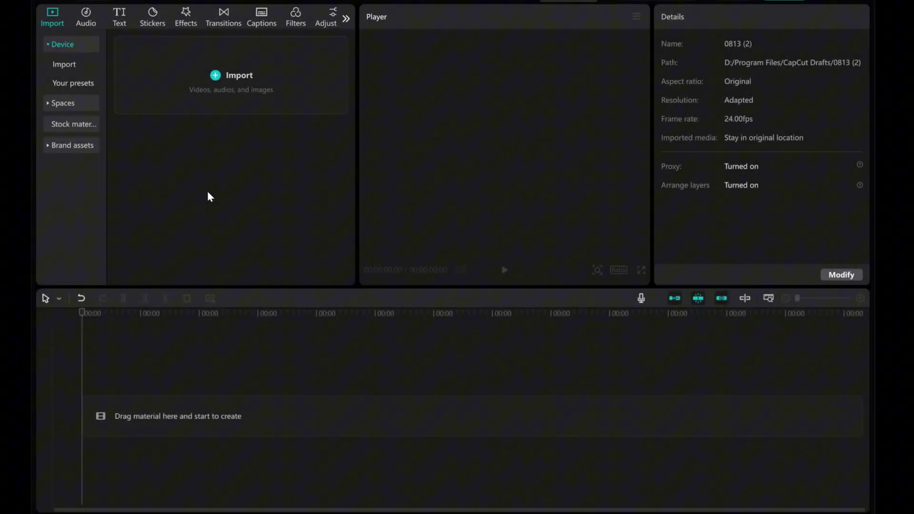
Add the black 00:06 stock clip from Stock materials to the timeline and select it.
{"action": "left_click", "coordinate": [69, 124]}
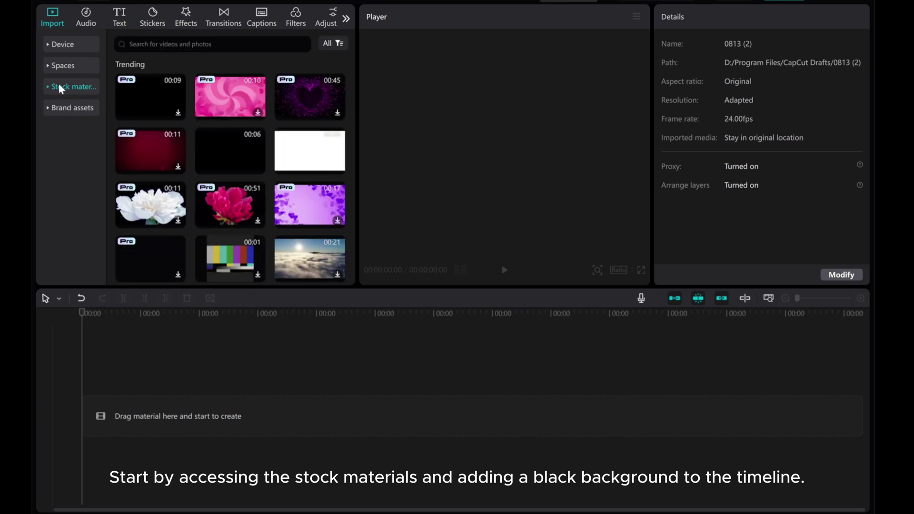
{"action": "mouse_move", "coordinate": [241, 152]}
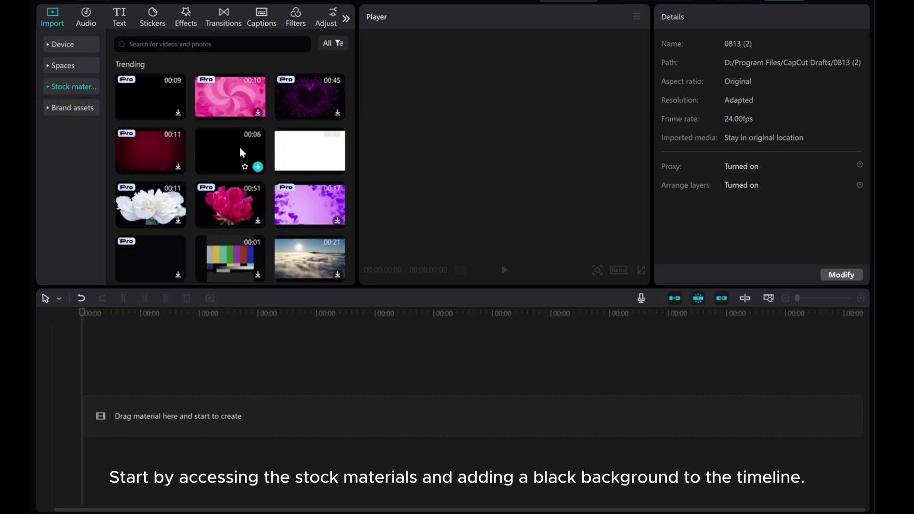
{"action": "left_click", "coordinate": [257, 167]}
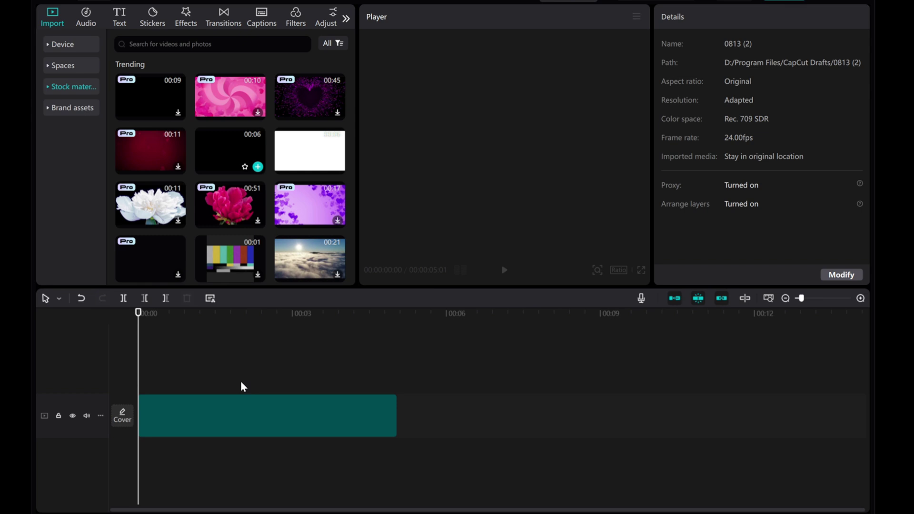
{"action": "left_click", "coordinate": [250, 397]}
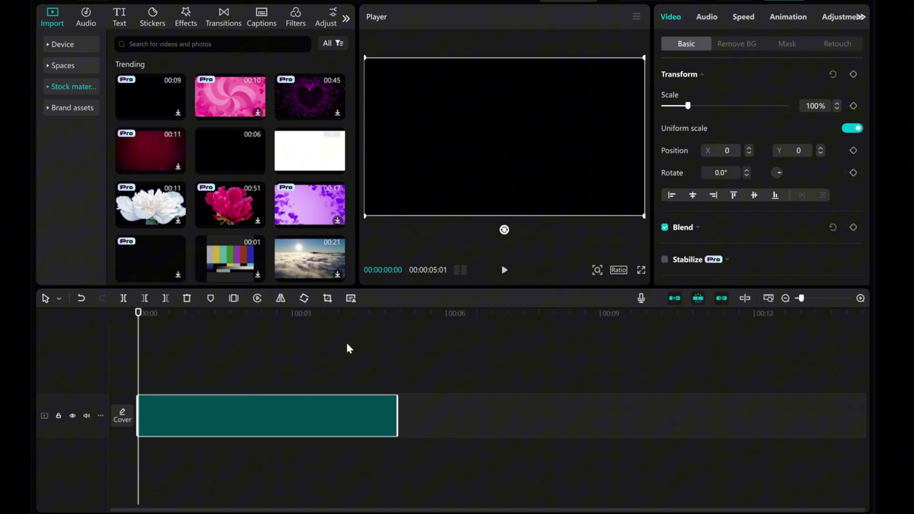
Set the black clip's duration to 8 seconds, slowing it to about 0.63x.
{"action": "left_click", "coordinate": [744, 19]}
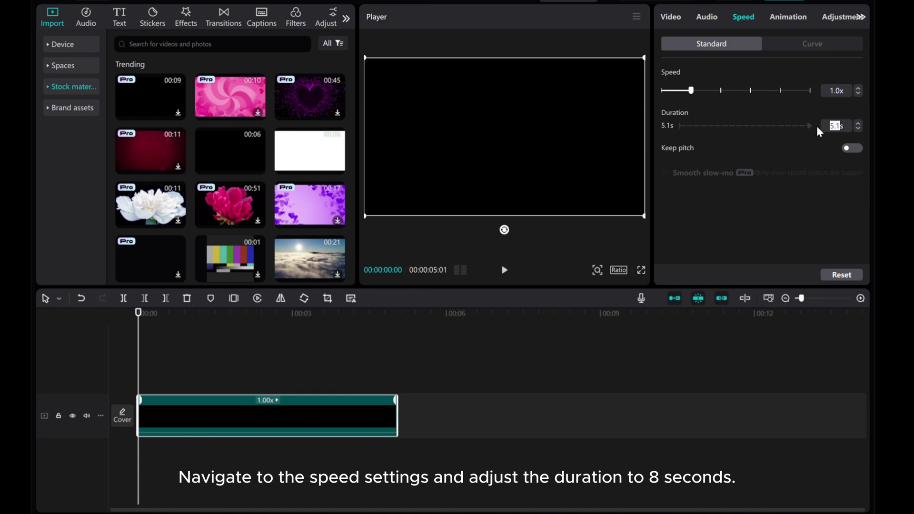
{"action": "type", "text": "8s"}
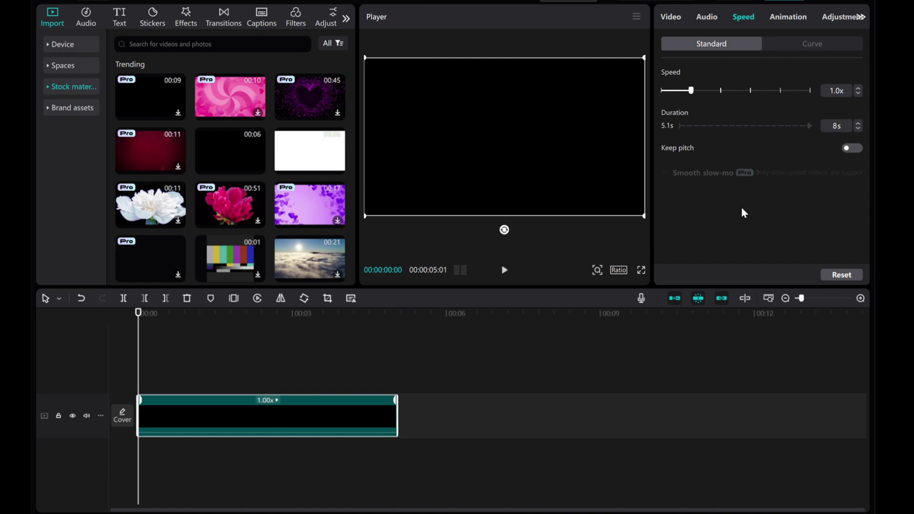
{"action": "key", "text": "Return"}
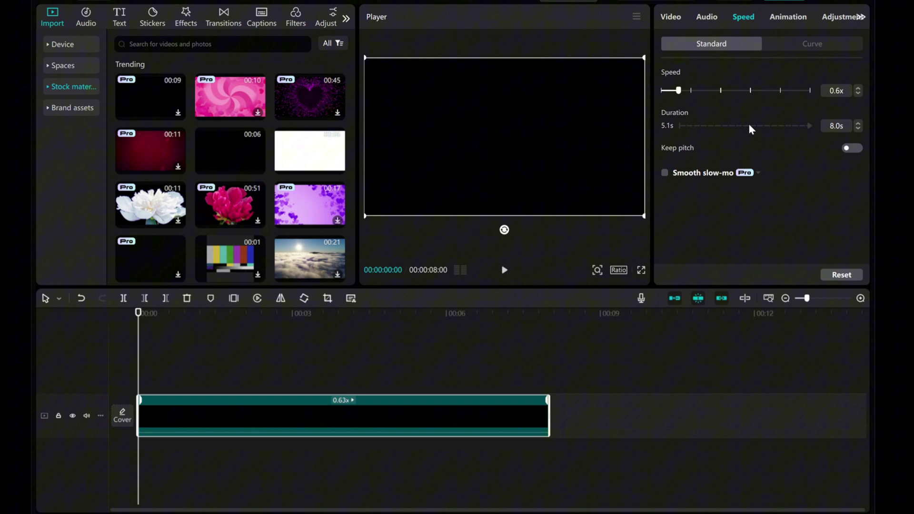
Add a Default text clip and stretch it to the background's 8-second end.
{"action": "left_click", "coordinate": [120, 19]}
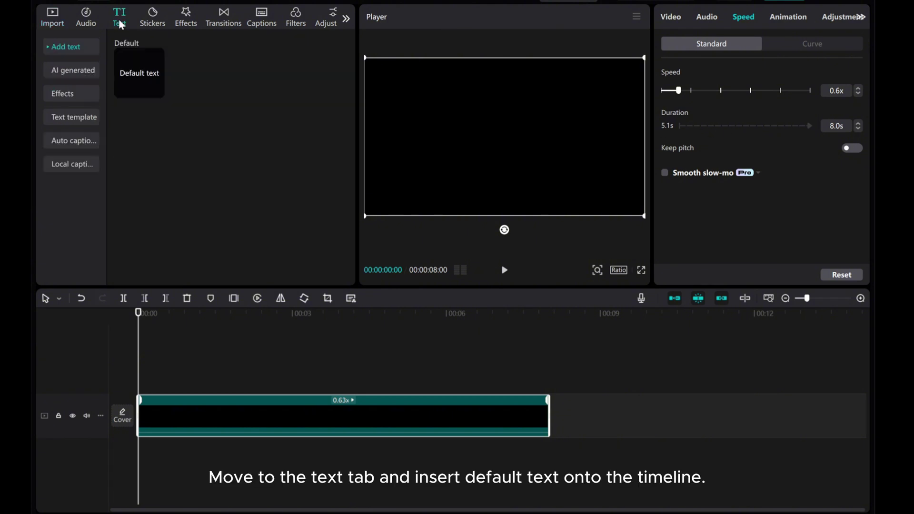
{"action": "left_click", "coordinate": [157, 92]}
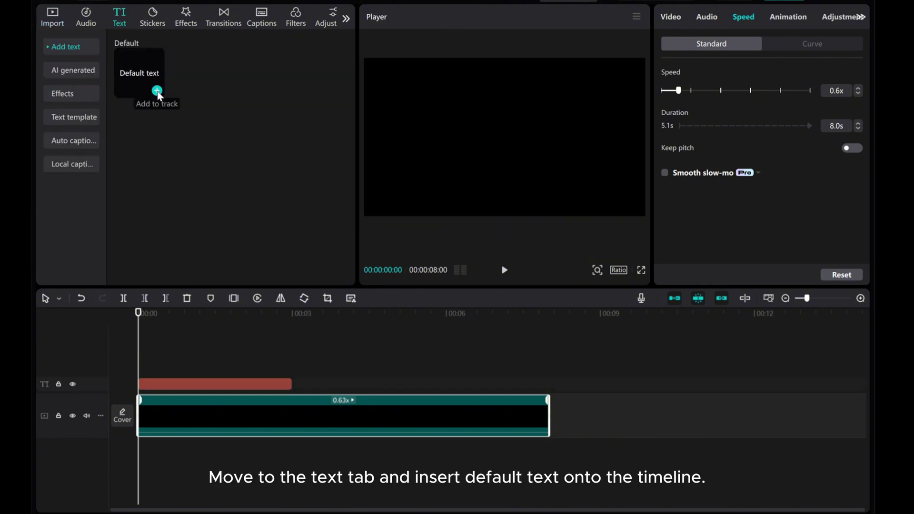
{"action": "left_click", "coordinate": [292, 384]}
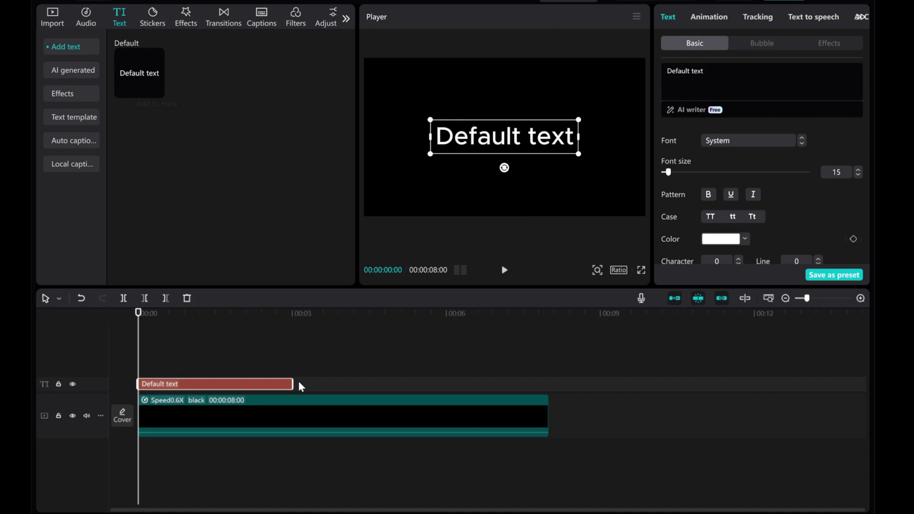
{"action": "left_click_drag", "start_coordinate": [296, 384], "coordinate": [549, 384]}
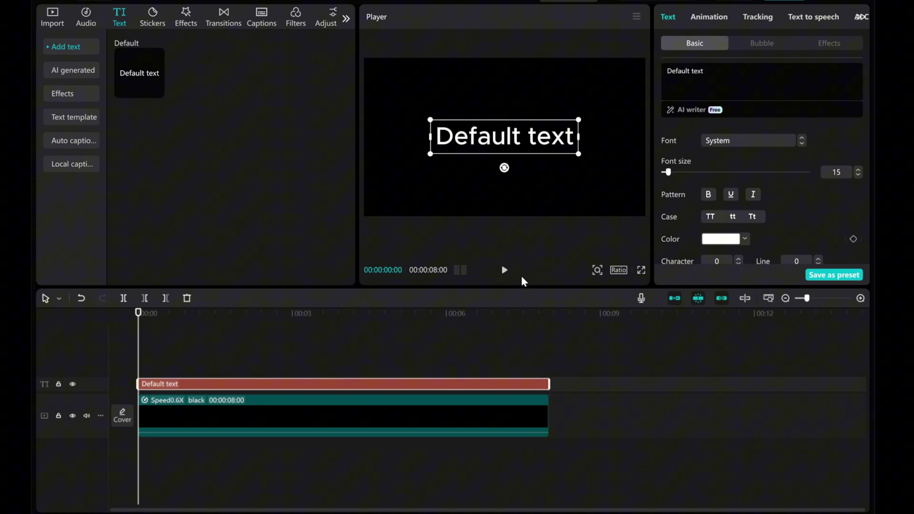
Replace the placeholder with 'WELCOME TO THIS CAPCUT TUTORIAL'.
{"action": "left_click_drag", "start_coordinate": [725, 90], "coordinate": [664, 68]}
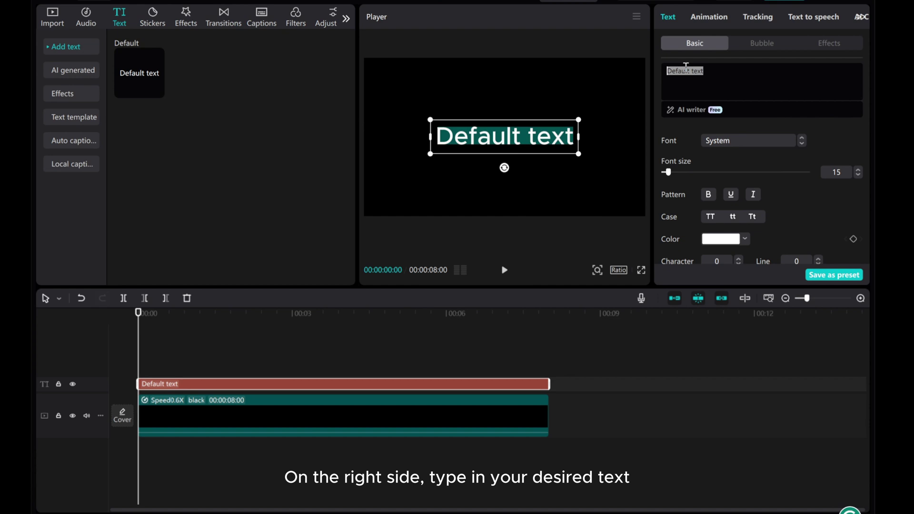
{"action": "right_click", "coordinate": [687, 70]}
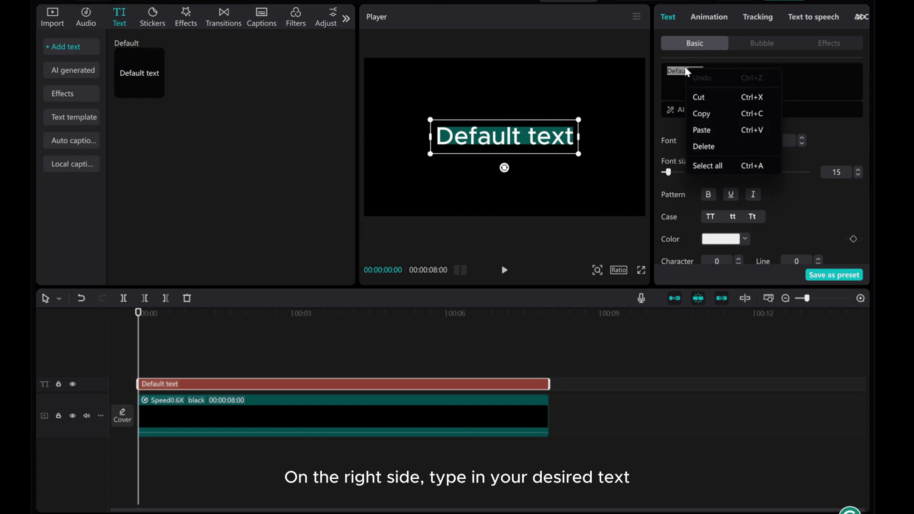
{"action": "left_click", "coordinate": [703, 135]}
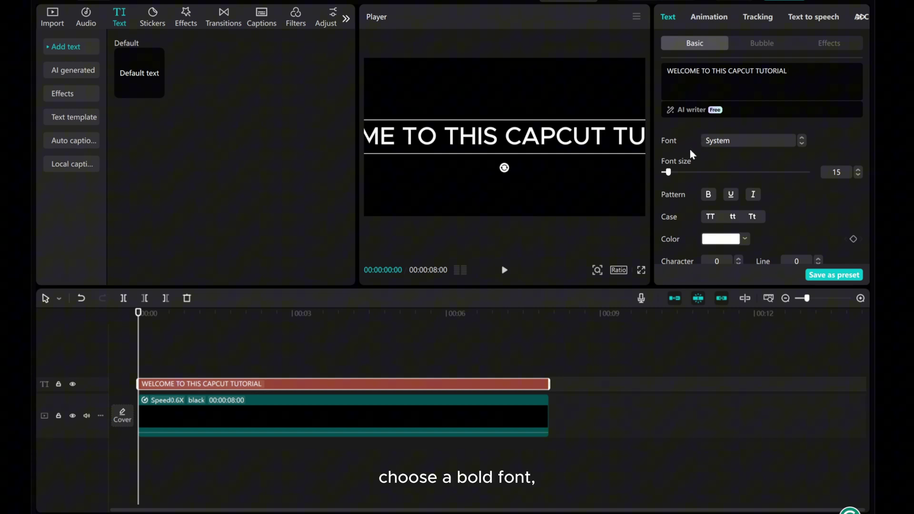
Style the title in Impact, size 27, colored green (00E200).
{"action": "left_click", "coordinate": [721, 142]}
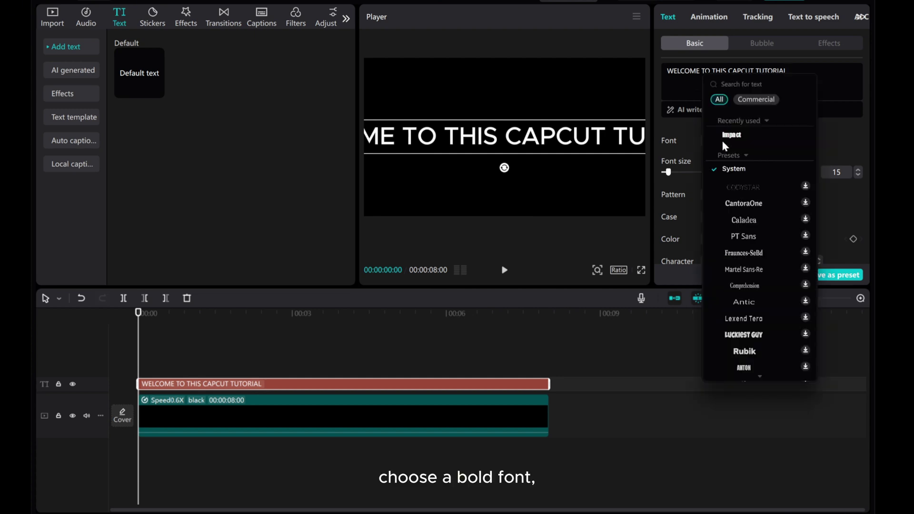
{"action": "left_click", "coordinate": [729, 135]}
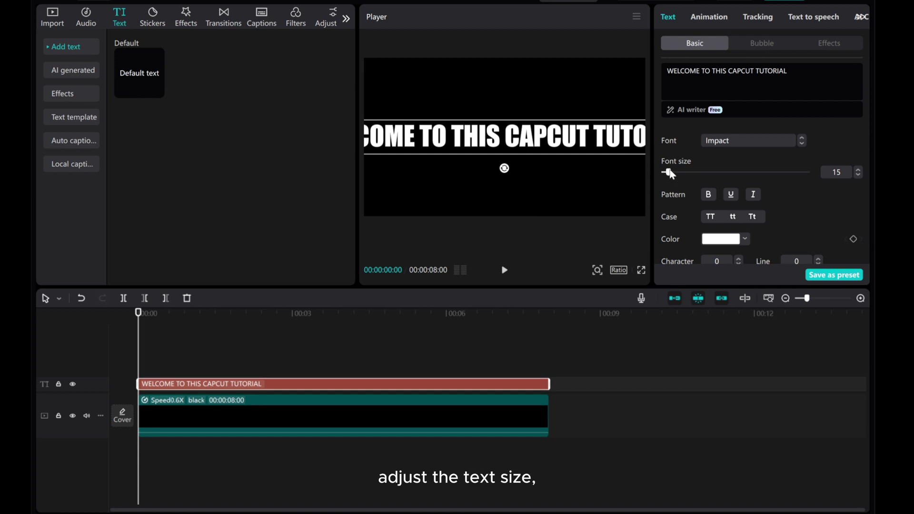
{"action": "left_click_drag", "start_coordinate": [668, 173], "coordinate": [674, 172]}
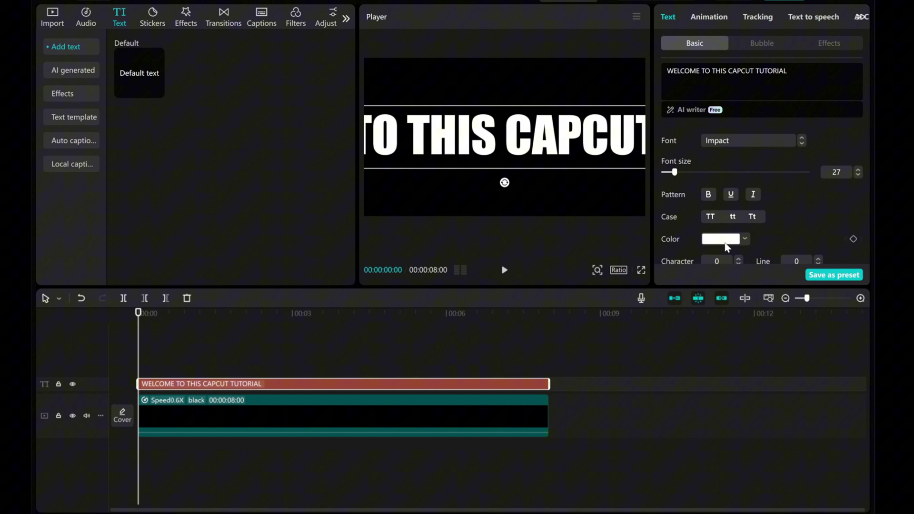
{"action": "scroll", "coordinate": [728, 247], "scroll_direction": "down", "scroll_amount": 1}
{"action": "left_click", "coordinate": [720, 201]}
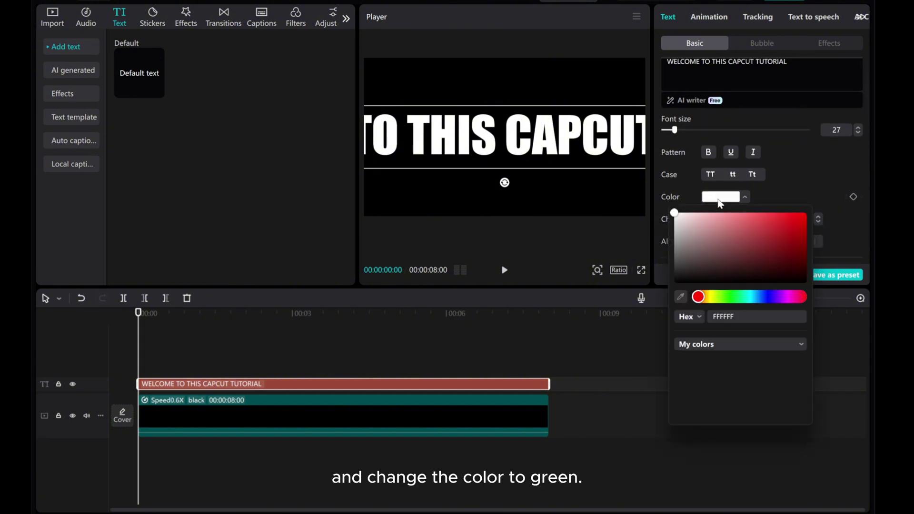
{"action": "scroll", "coordinate": [804, 404], "scroll_direction": "down", "scroll_amount": 3}
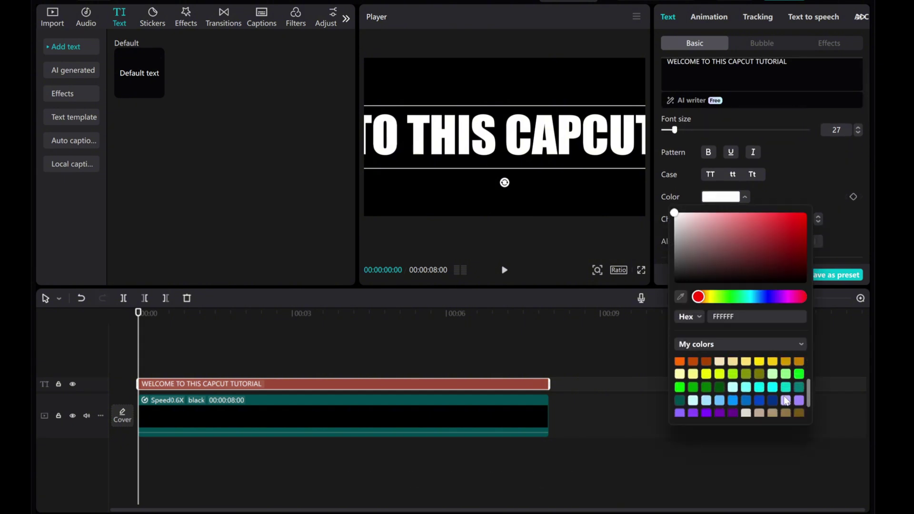
{"action": "left_click", "coordinate": [680, 387]}
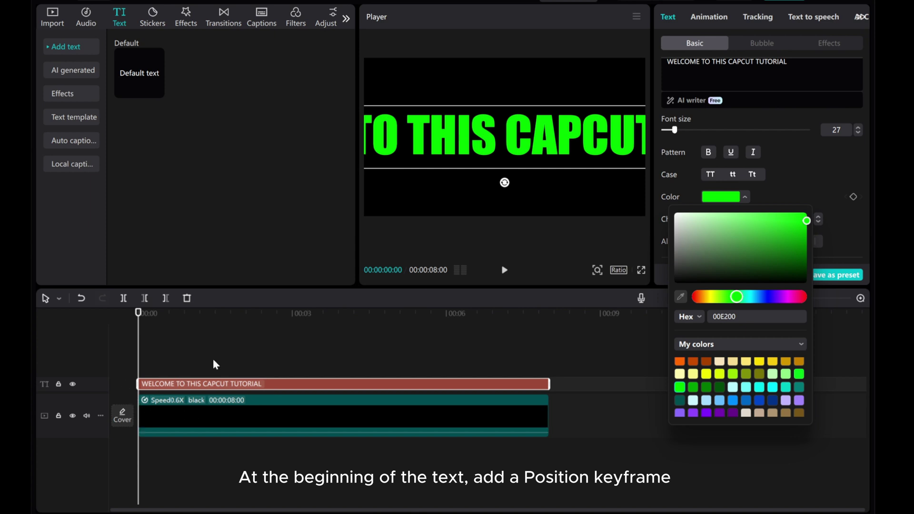
Add a Position keyframe for the title at the clip's start.
{"action": "left_click", "coordinate": [454, 150]}
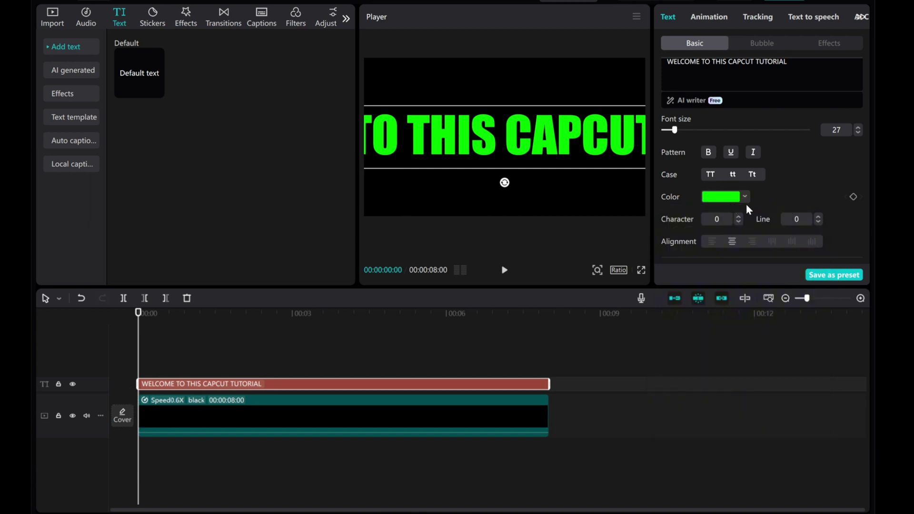
{"action": "scroll", "coordinate": [747, 204], "scroll_direction": "down", "scroll_amount": 1}
{"action": "scroll", "coordinate": [748, 208], "scroll_direction": "down", "scroll_amount": 1}
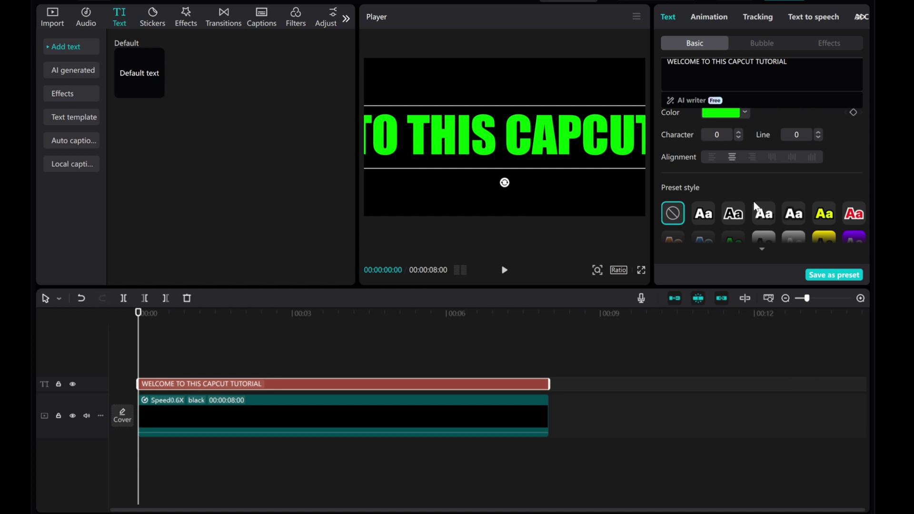
{"action": "scroll", "coordinate": [752, 206], "scroll_direction": "down", "scroll_amount": 1}
{"action": "scroll", "coordinate": [754, 203], "scroll_direction": "down", "scroll_amount": 6}
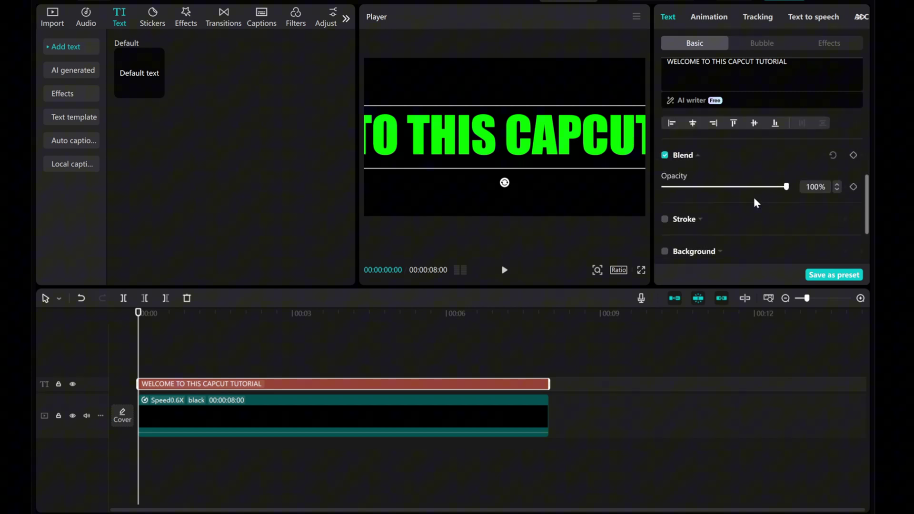
{"action": "scroll", "coordinate": [754, 203], "scroll_direction": "up", "scroll_amount": 5}
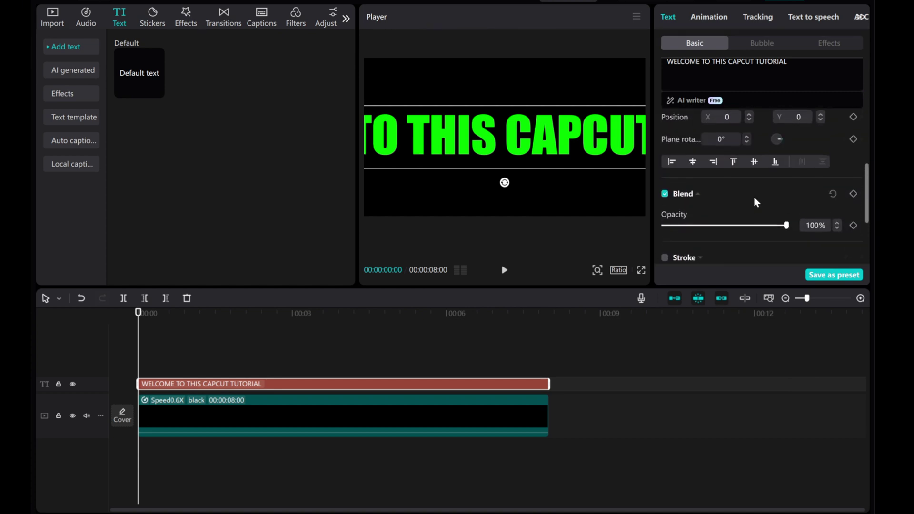
{"action": "scroll", "coordinate": [754, 198], "scroll_direction": "up", "scroll_amount": 1}
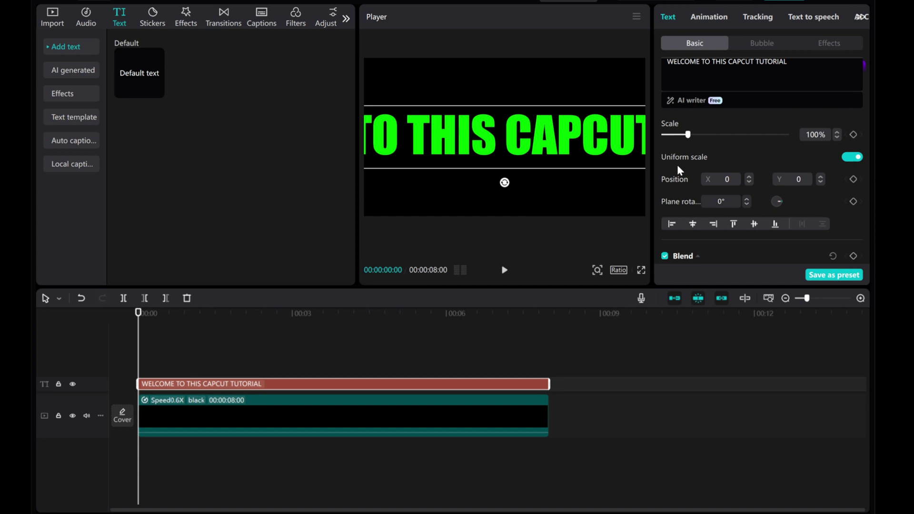
{"action": "left_click", "coordinate": [853, 179]}
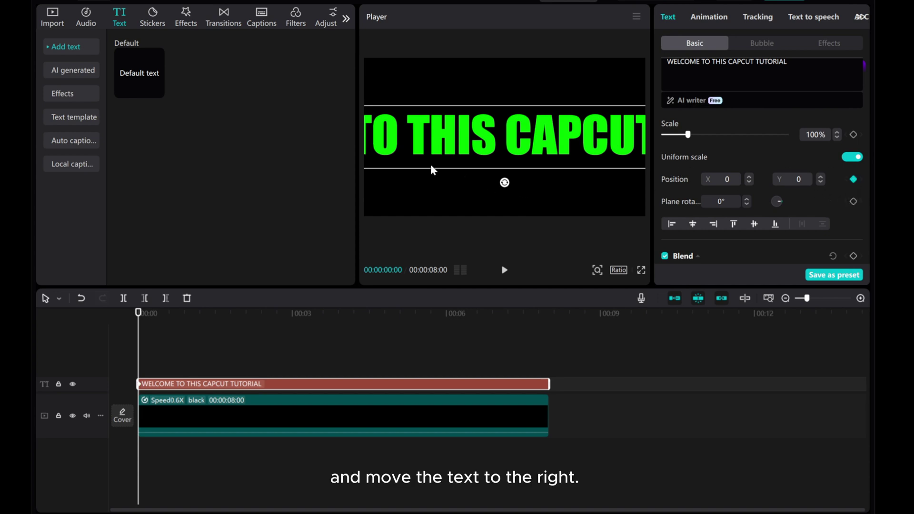
Drag the title fully off the right edge of the frame, to X 6863.
{"action": "left_click_drag", "start_coordinate": [402, 143], "coordinate": [685, 139]}
{"action": "left_click_drag", "start_coordinate": [752, 138], "coordinate": [754, 137]}
{"action": "left_click_drag", "start_coordinate": [521, 154], "coordinate": [666, 152]}
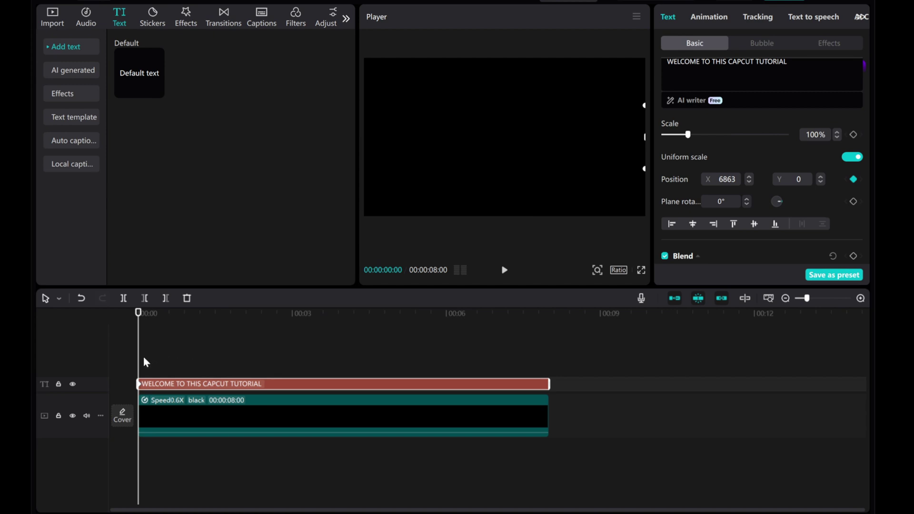
At the clip's end, set the title's X position to -6863, off the left edge.
{"action": "left_click_drag", "start_coordinate": [144, 356], "coordinate": [549, 346]}
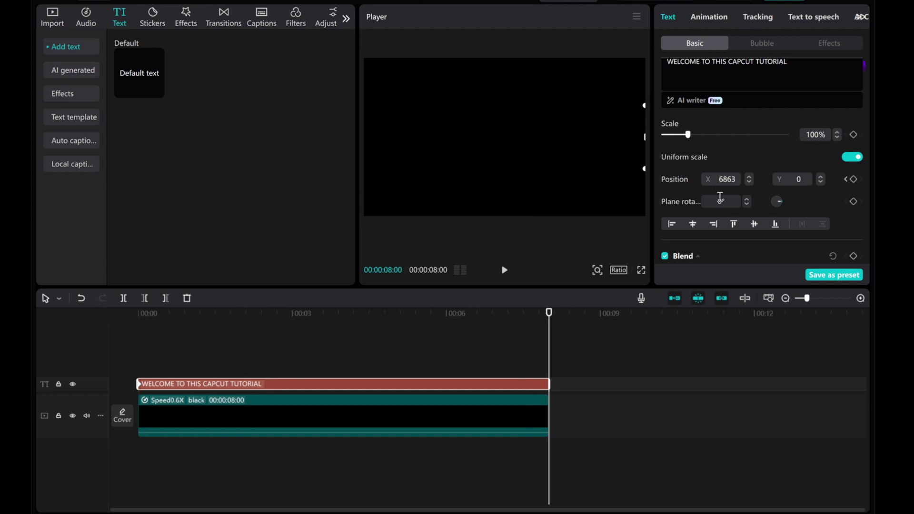
{"action": "type", "text": "-"}
{"action": "key", "text": "Return"}
Play back the scrolling title, then rewind to near the start.
{"action": "left_click_drag", "start_coordinate": [549, 361], "coordinate": [96, 330]}
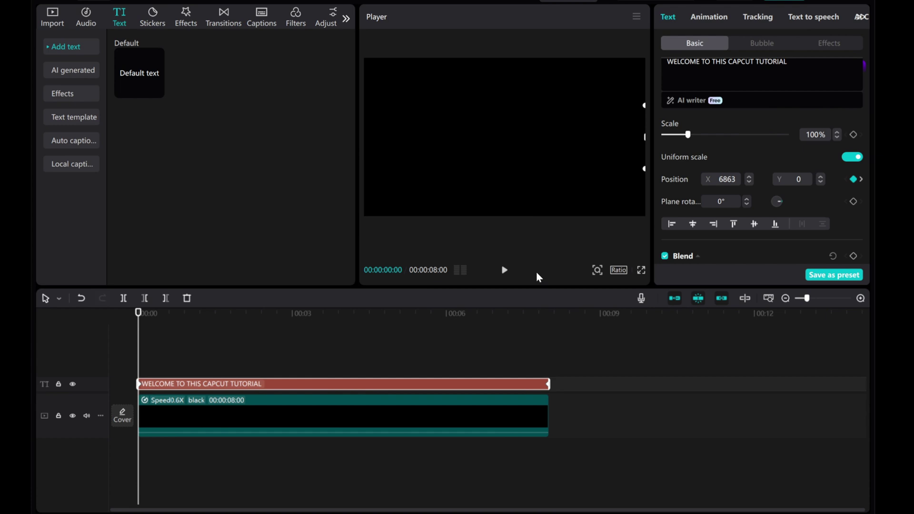
{"action": "left_click", "coordinate": [504, 270]}
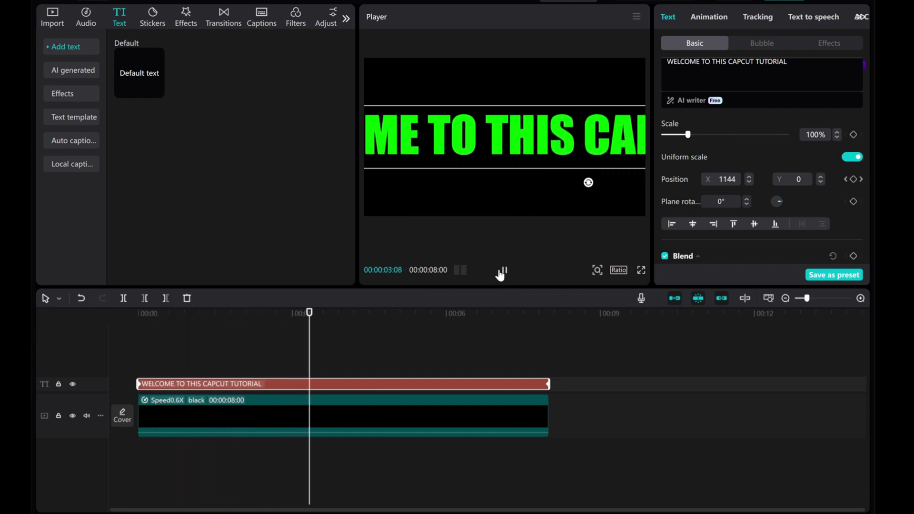
{"action": "left_click", "coordinate": [503, 270]}
{"action": "left_click_drag", "start_coordinate": [343, 372], "coordinate": [138, 372]}
Copy the WELCOME text clip and paste a duplicate onto a new track.
{"action": "right_click", "coordinate": [156, 382]}
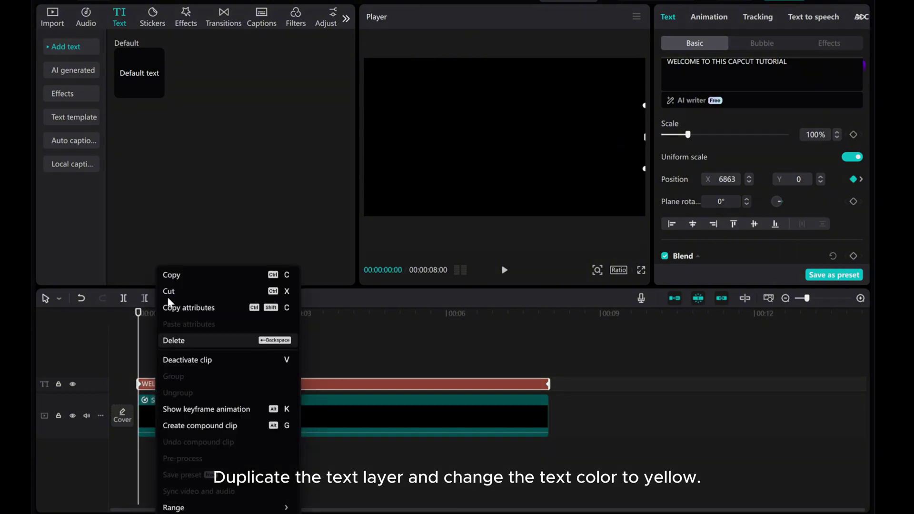
{"action": "left_click", "coordinate": [175, 276]}
{"action": "right_click", "coordinate": [150, 355]}
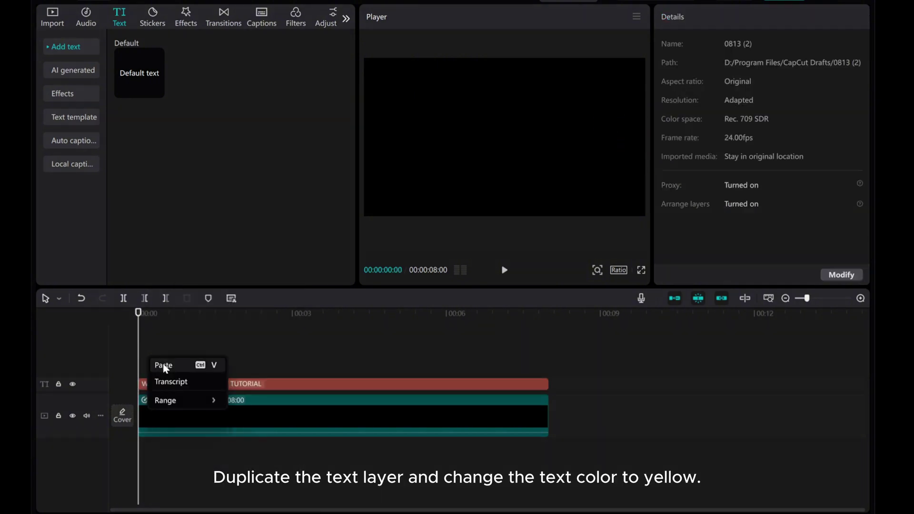
{"action": "left_click", "coordinate": [164, 366]}
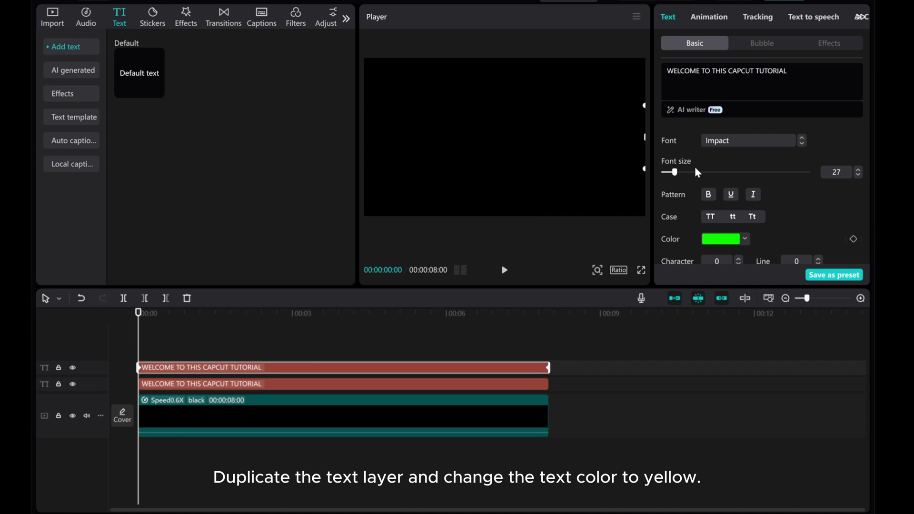
Color the duplicate title orange (FF6700) and hide its track.
{"action": "scroll", "coordinate": [749, 204], "scroll_direction": "down", "scroll_amount": 2}
{"action": "left_click", "coordinate": [724, 197]}
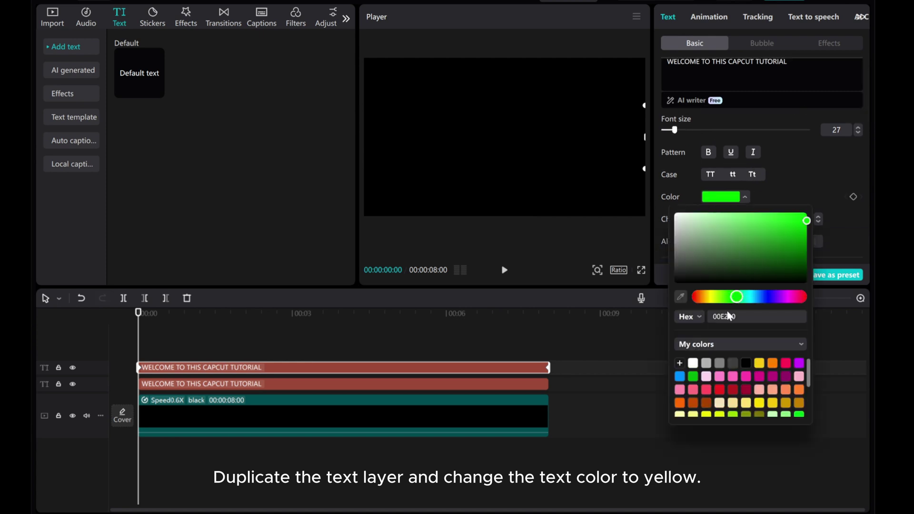
{"action": "left_click", "coordinate": [679, 403]}
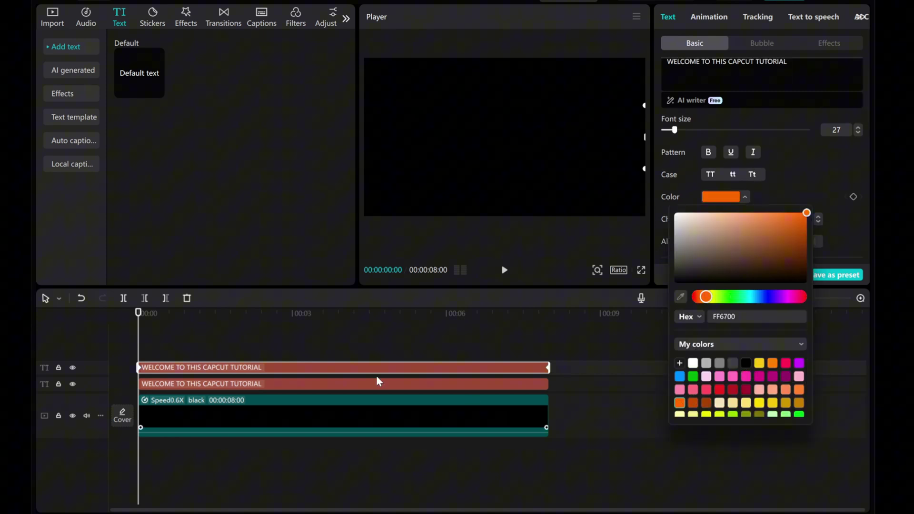
{"action": "left_click", "coordinate": [142, 342]}
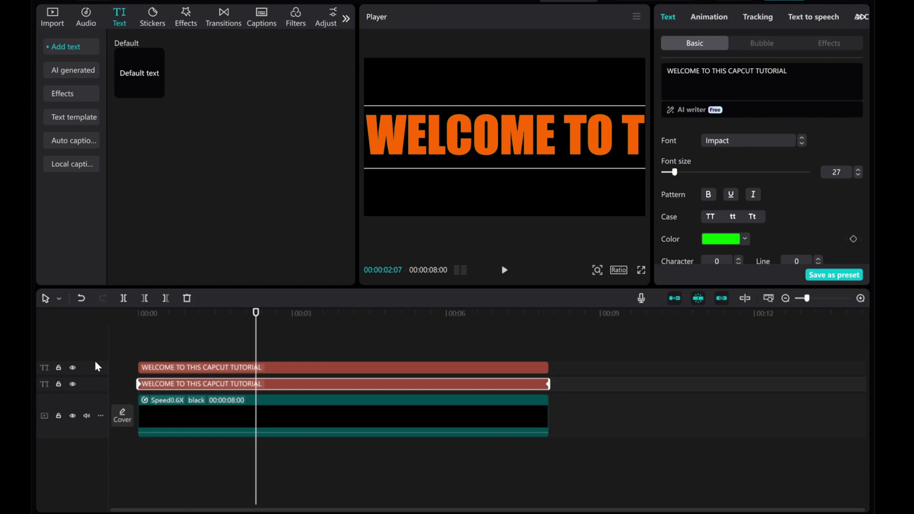
{"action": "left_click", "coordinate": [73, 368]}
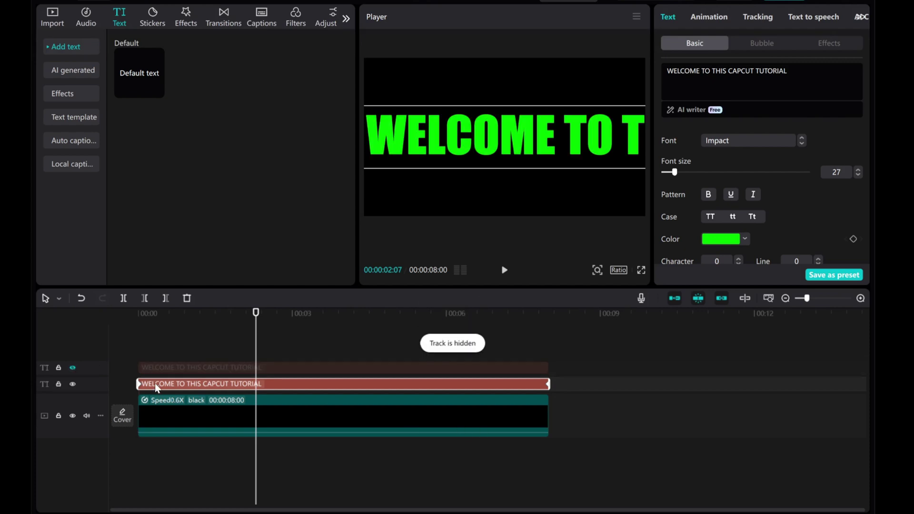
Merge the green text and black background into Compound clip1.
{"action": "left_click_drag", "start_coordinate": [570, 437], "coordinate": [370, 382]}
{"action": "right_click", "coordinate": [369, 382]}
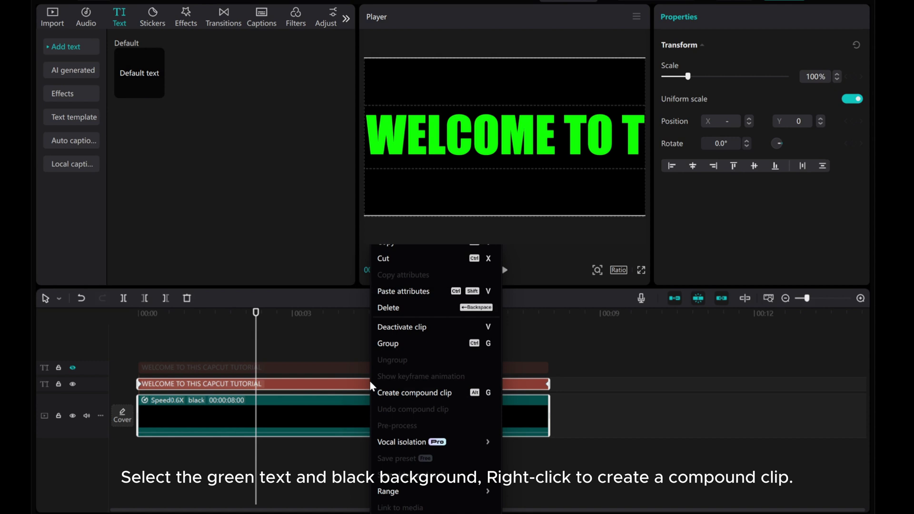
{"action": "left_click", "coordinate": [402, 395]}
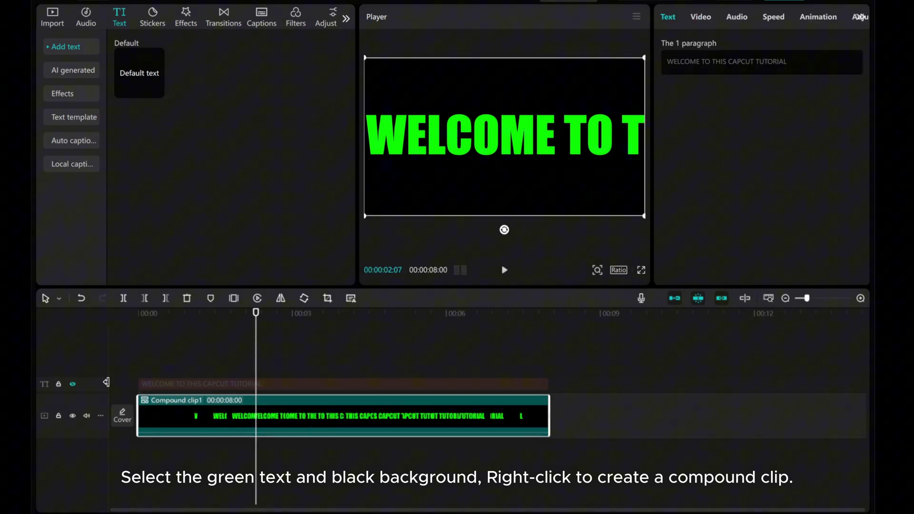
Unhide the orange text track so the orange title shows again.
{"action": "left_click", "coordinate": [73, 384]}
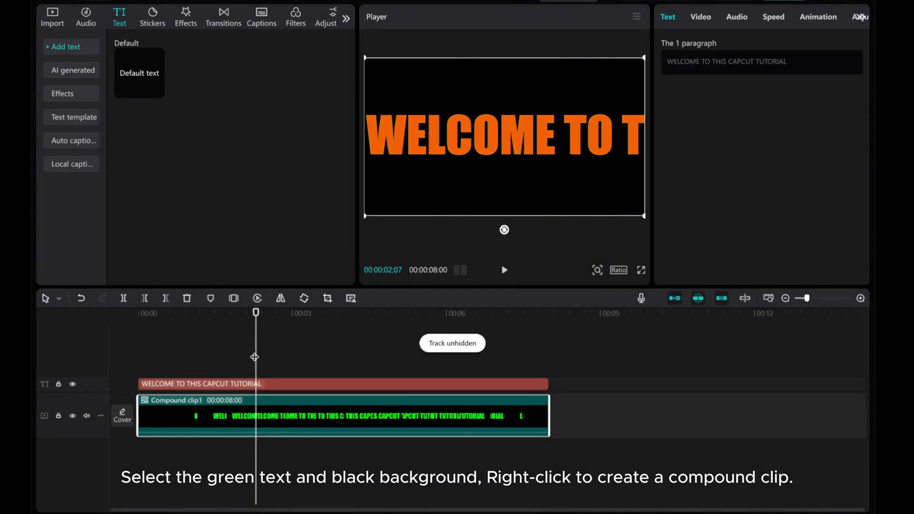
{"action": "left_click_drag", "start_coordinate": [256, 356], "coordinate": [240, 359]}
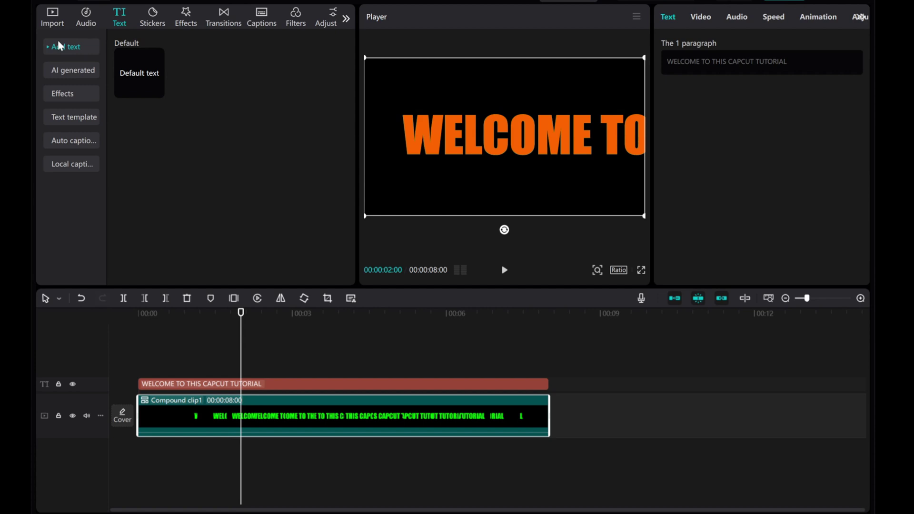
{"action": "left_click", "coordinate": [46, 13]}
Drag the Scenery 'Summer landscape' clip onto the middle track between the orange title and Compound clip1.
{"action": "left_click", "coordinate": [51, 85]}
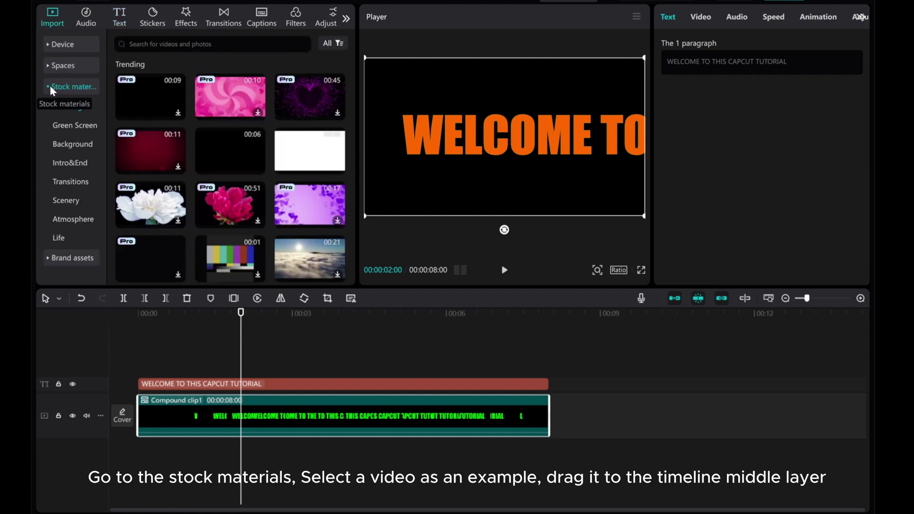
{"action": "left_click", "coordinate": [63, 200]}
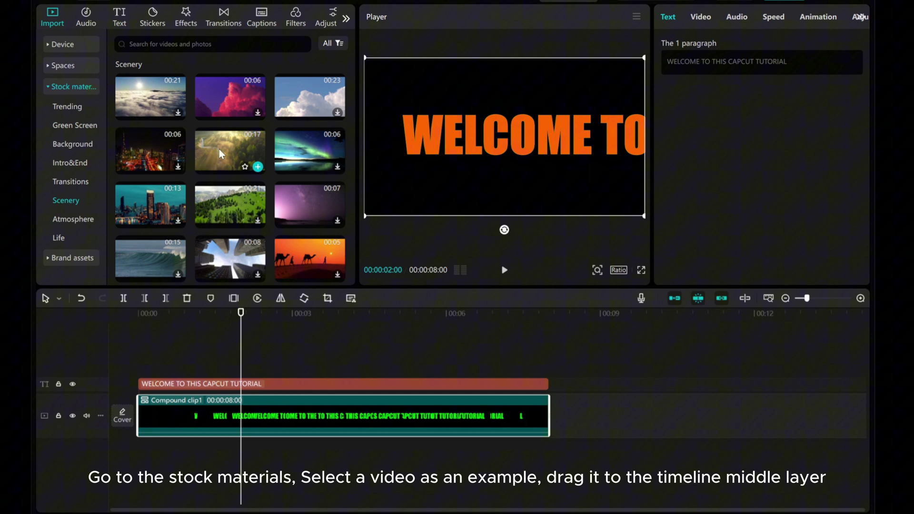
{"action": "left_click_drag", "start_coordinate": [215, 146], "coordinate": [139, 389]}
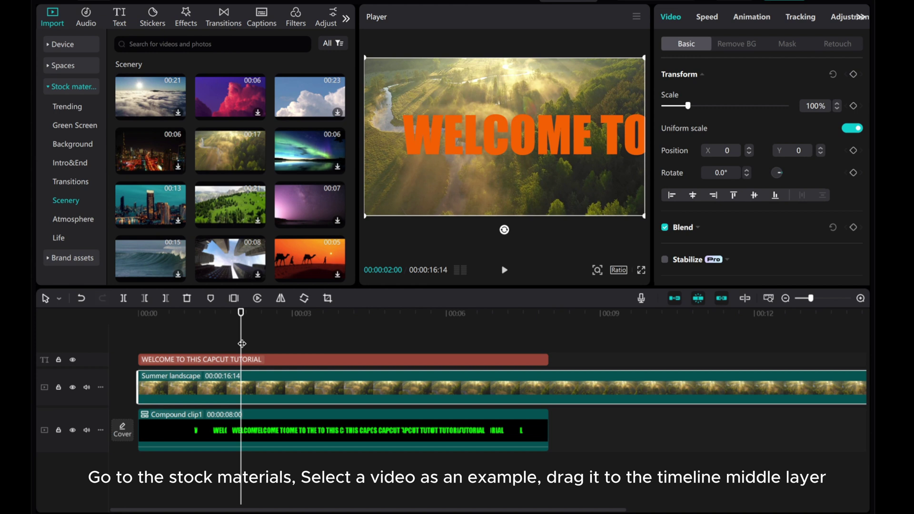
Merge the orange title and Summer landscape clip into Compound clip2.
{"action": "left_click_drag", "start_coordinate": [241, 343], "coordinate": [226, 389]}
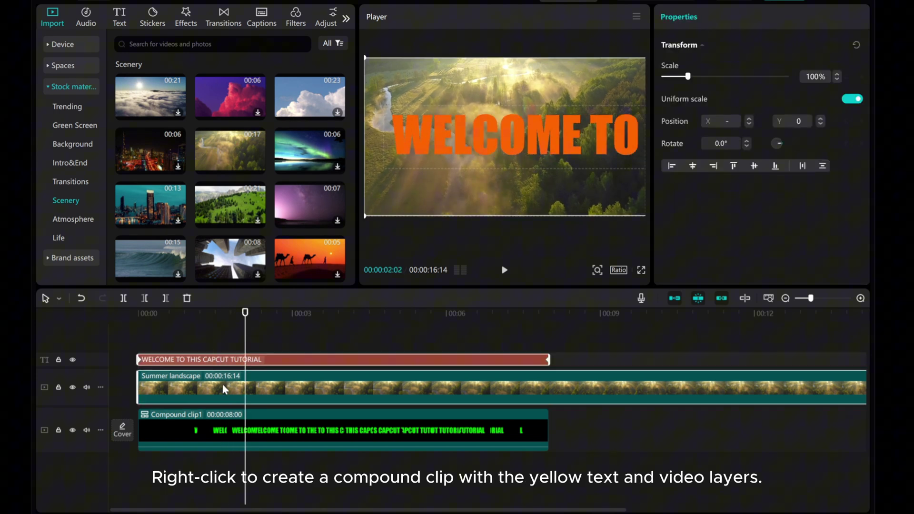
{"action": "right_click", "coordinate": [218, 381]}
{"action": "left_click", "coordinate": [252, 409]}
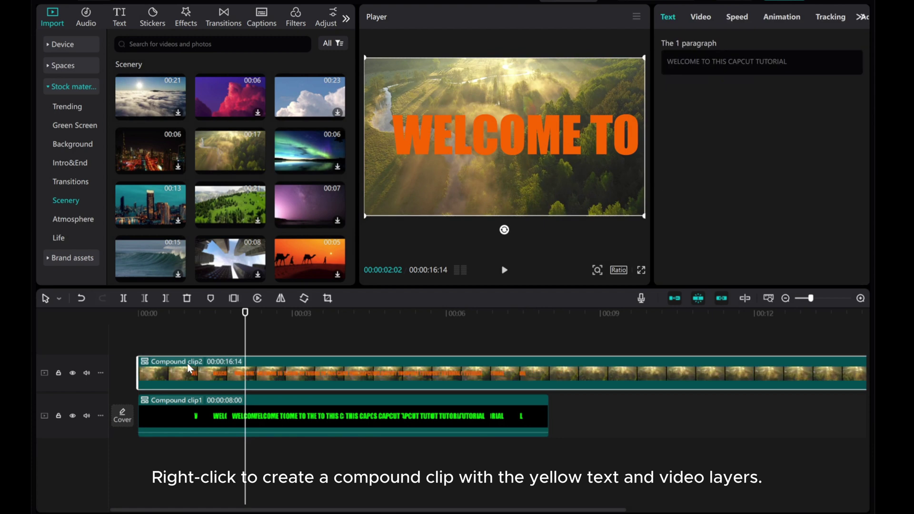
Move Compound clip1 up and add another Summer landscape copy on the bottom track.
{"action": "left_click_drag", "start_coordinate": [195, 417], "coordinate": [174, 381]}
{"action": "left_click", "coordinate": [234, 341]}
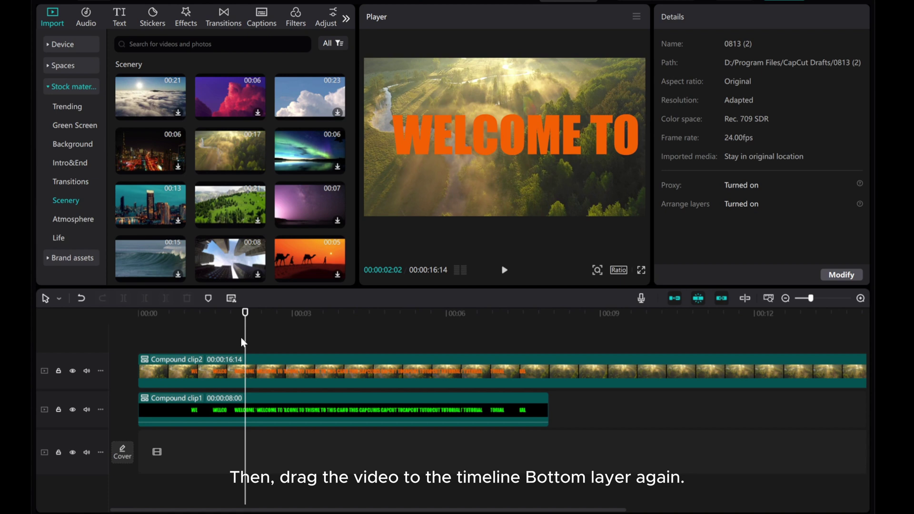
{"action": "left_click", "coordinate": [127, 346]}
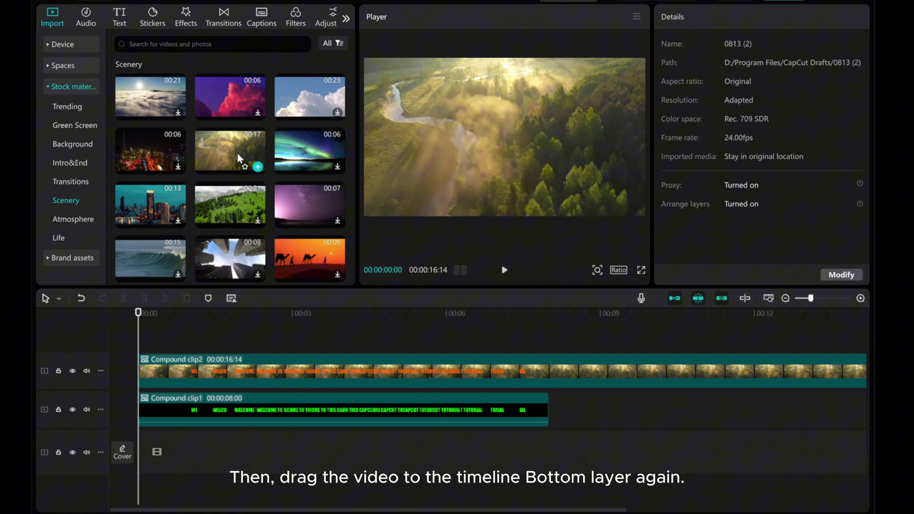
{"action": "left_click_drag", "start_coordinate": [237, 153], "coordinate": [171, 444]}
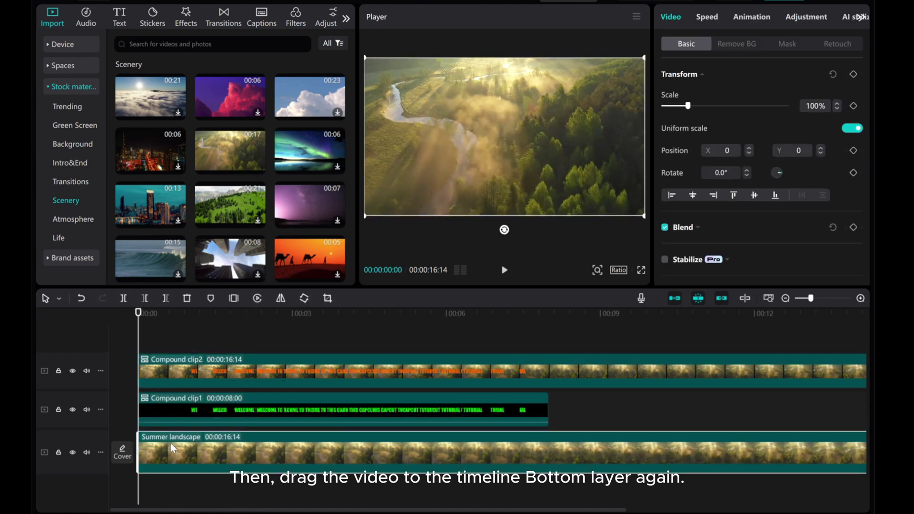
{"action": "left_click_drag", "start_coordinate": [138, 343], "coordinate": [251, 337]}
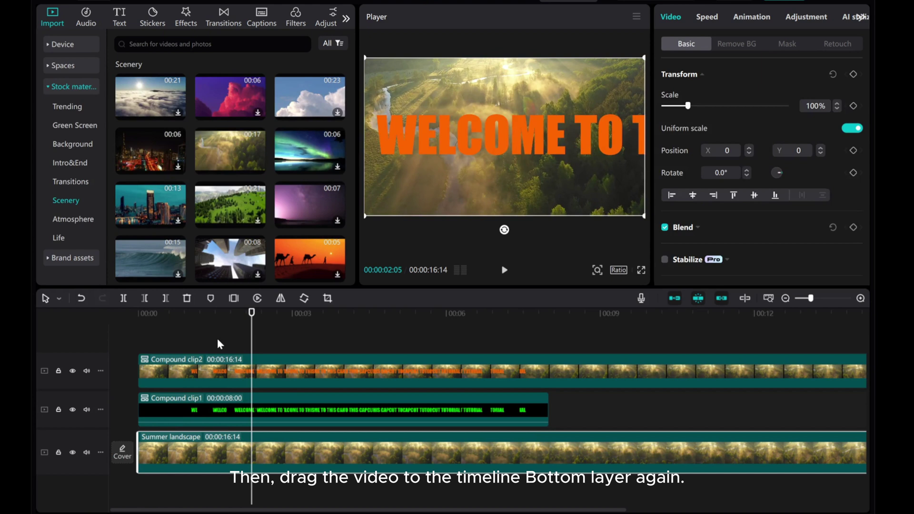
Hide the top Compound clip2 track and select the green-text Compound clip1.
{"action": "left_click", "coordinate": [72, 370]}
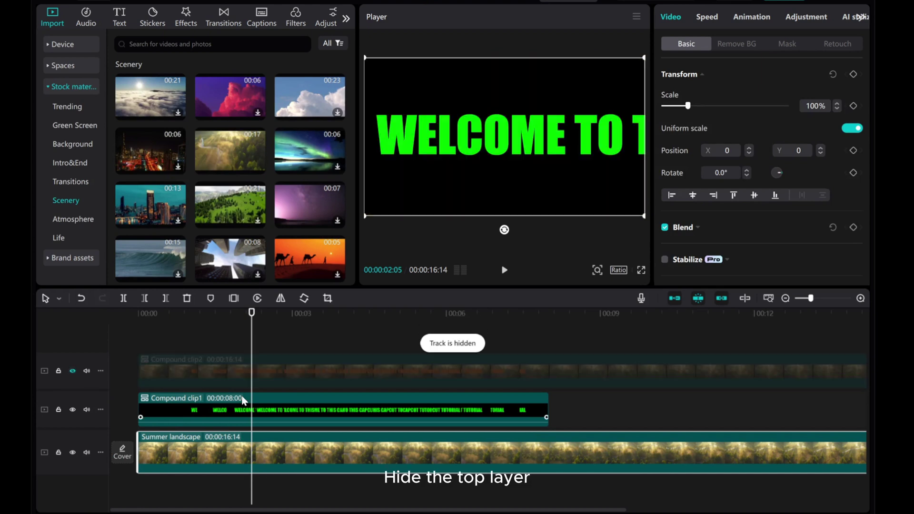
{"action": "left_click", "coordinate": [272, 411]}
{"action": "left_click_drag", "start_coordinate": [245, 338], "coordinate": [264, 344]}
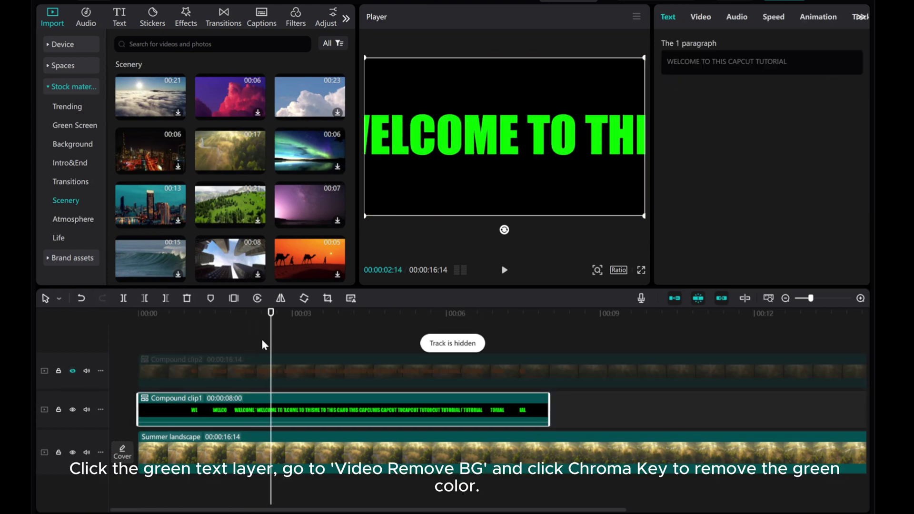
Chroma-key out the green text colour with intensity 53 and shadow 15.
{"action": "left_click", "coordinate": [702, 18]}
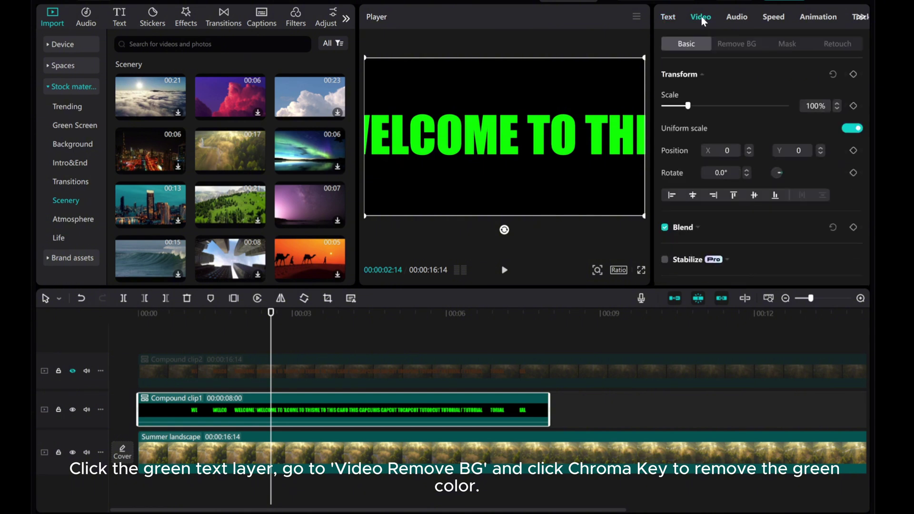
{"action": "left_click", "coordinate": [749, 45]}
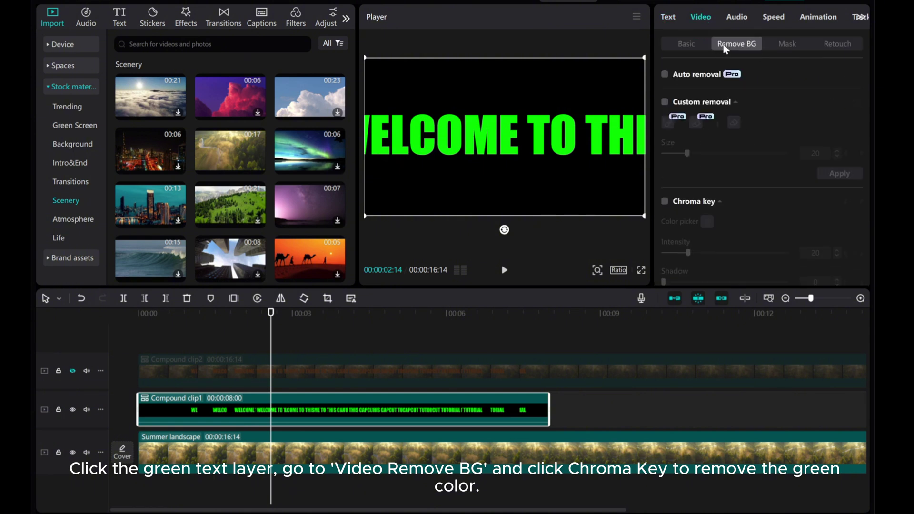
{"action": "left_click", "coordinate": [665, 202]}
{"action": "left_click", "coordinate": [487, 135]}
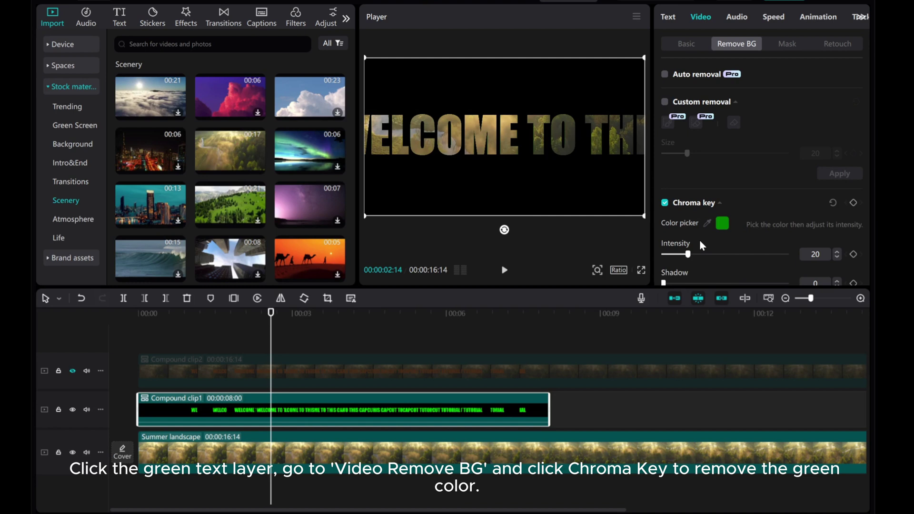
{"action": "left_click_drag", "start_coordinate": [712, 254], "coordinate": [729, 255]}
{"action": "left_click_drag", "start_coordinate": [673, 284], "coordinate": [687, 283]}
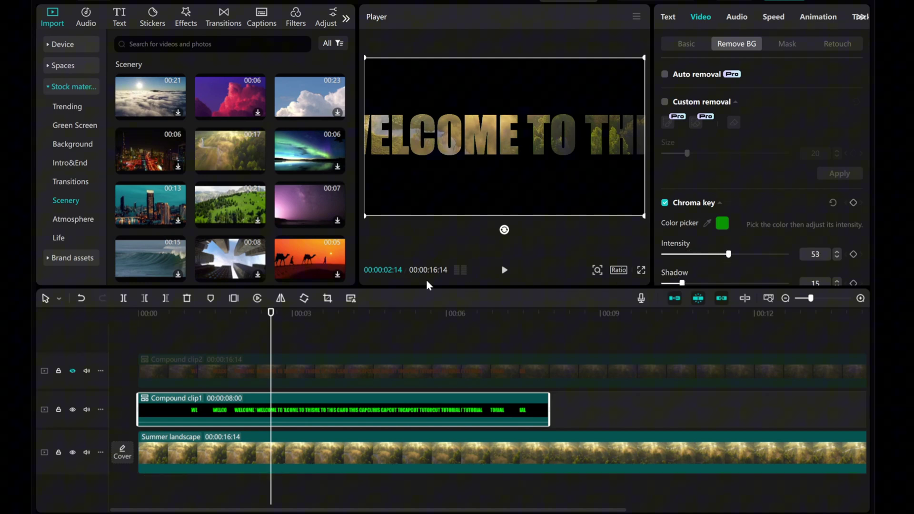
Merge the keyed title and landscape into Compound clip3, then layer it above the unhidden Compound clip2.
{"action": "left_click", "coordinate": [363, 472], "text": "ctrl"}
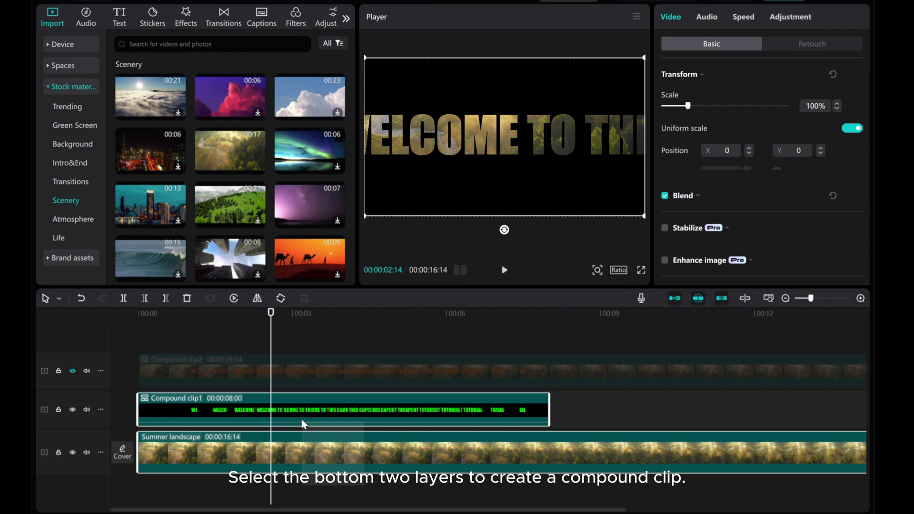
{"action": "right_click", "coordinate": [301, 420]}
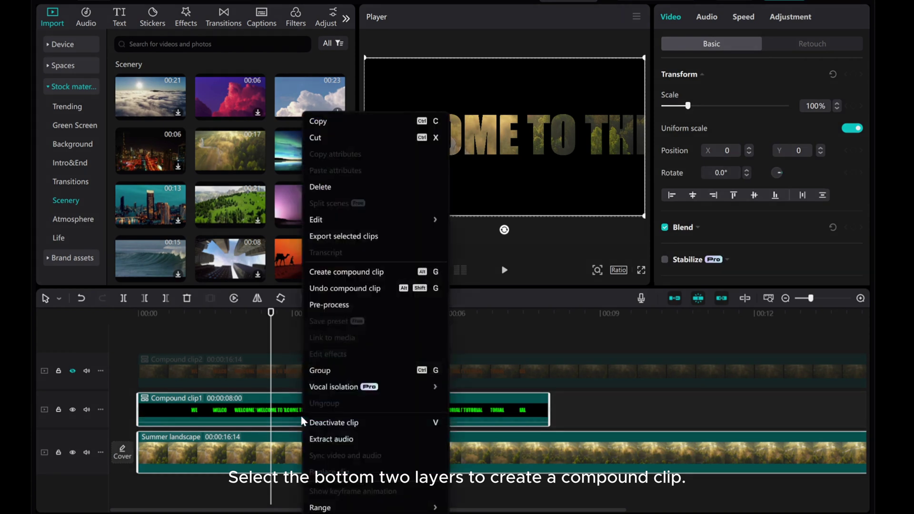
{"action": "left_click", "coordinate": [327, 273]}
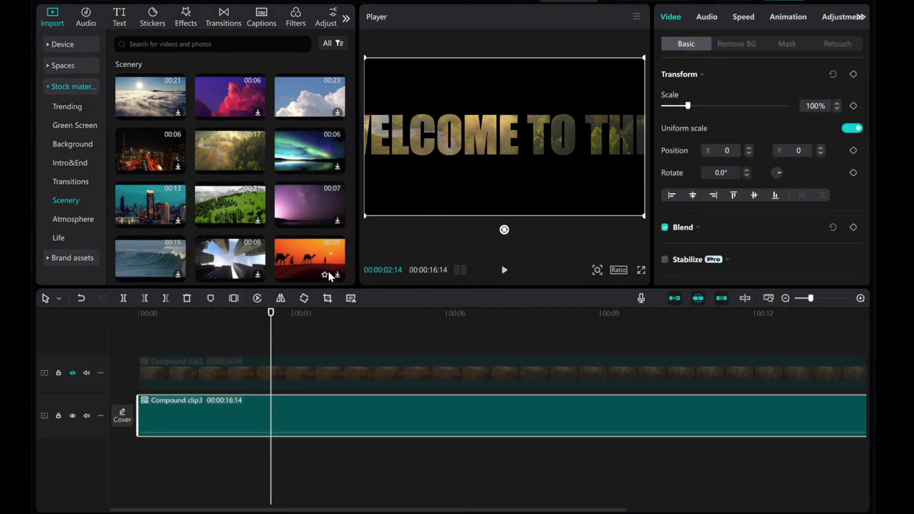
{"action": "left_click", "coordinate": [72, 373]}
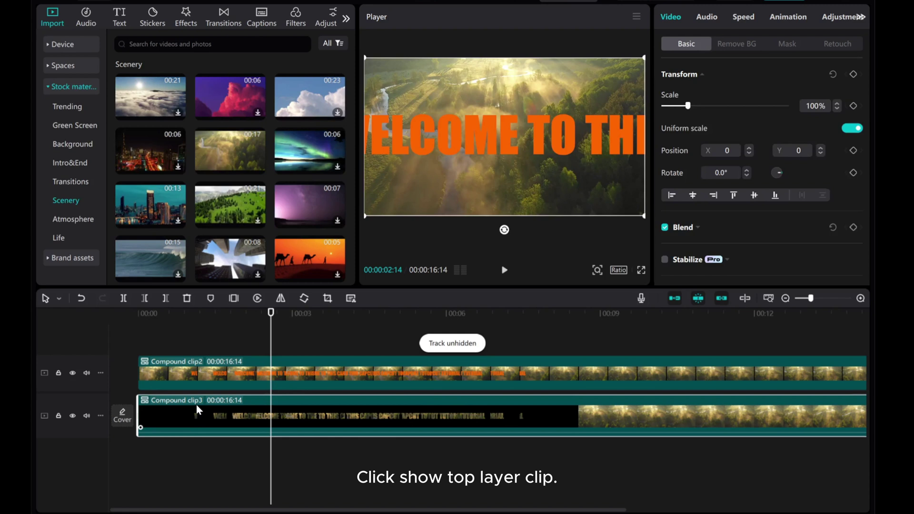
{"action": "left_click_drag", "start_coordinate": [197, 404], "coordinate": [187, 350]}
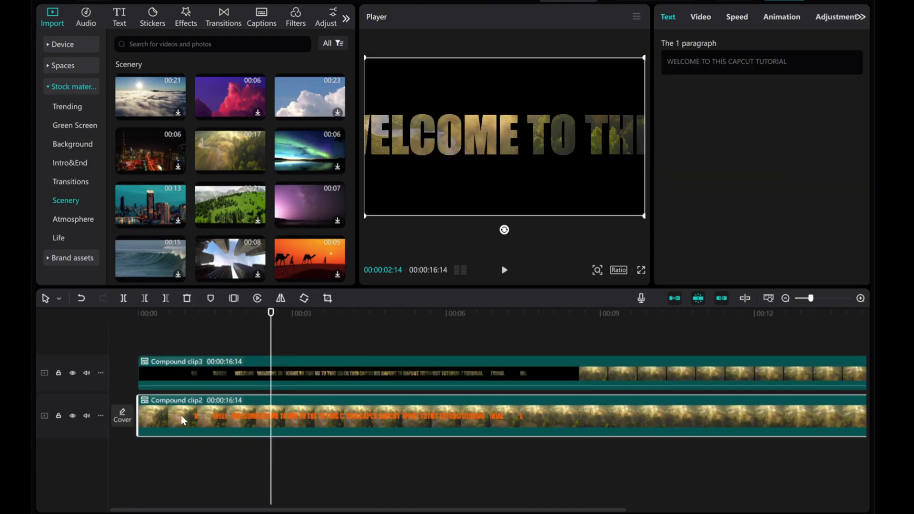
Give Compound clip3 a Mirror mask rotated 45°, size 246, keyframed at 2 seconds.
{"action": "left_click", "coordinate": [241, 369]}
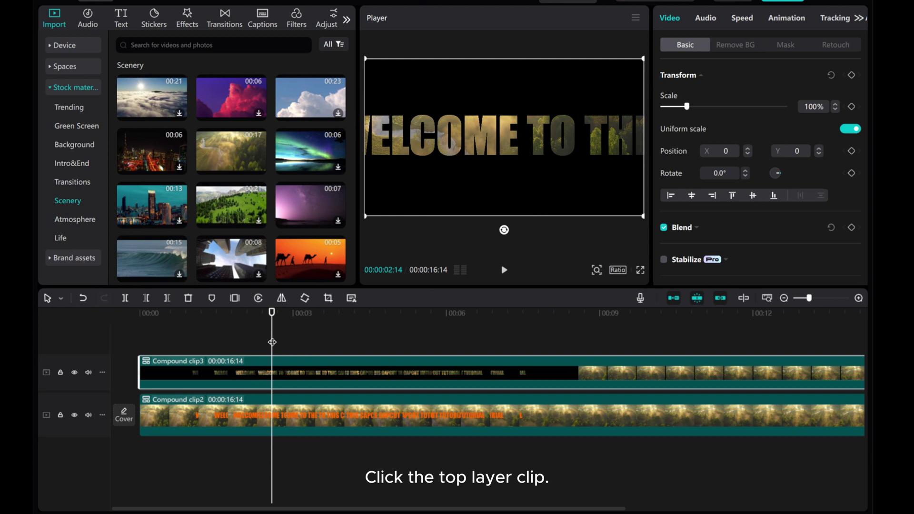
{"action": "left_click_drag", "start_coordinate": [271, 342], "coordinate": [242, 345]}
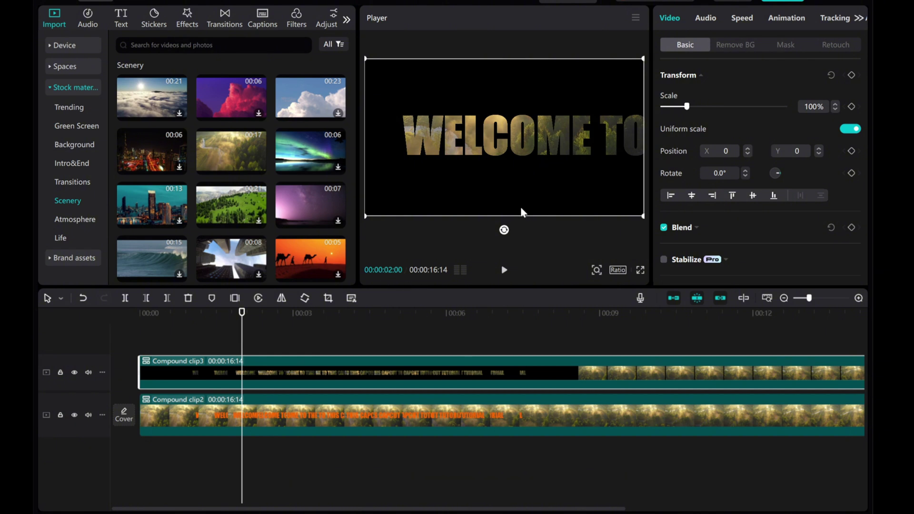
{"action": "left_click", "coordinate": [781, 48]}
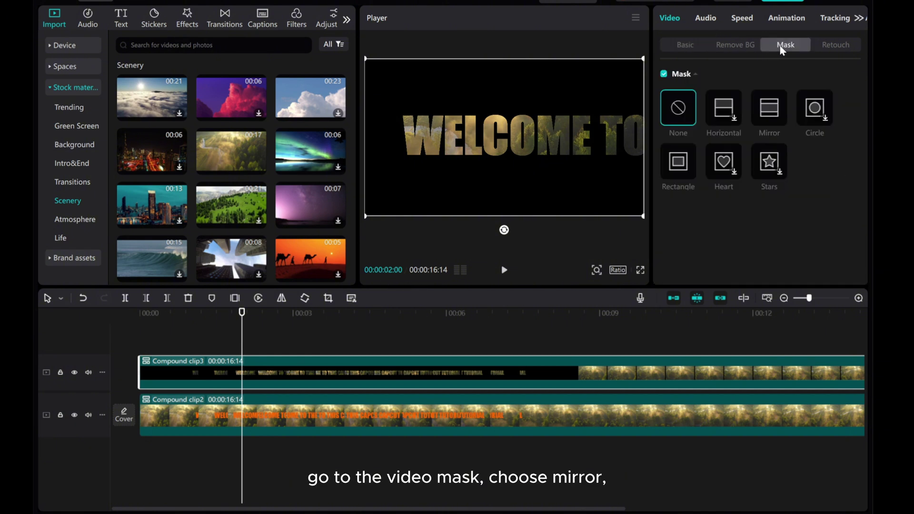
{"action": "left_click", "coordinate": [768, 115]}
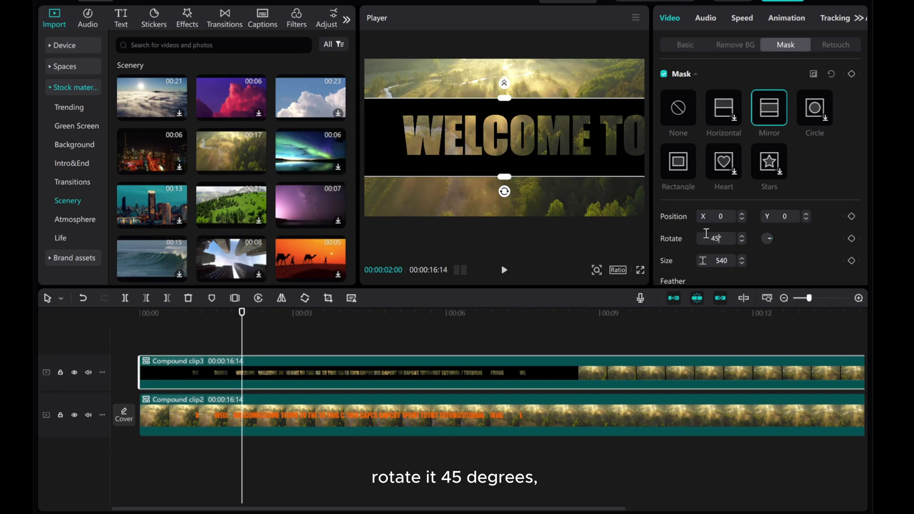
{"action": "key", "text": "Return"}
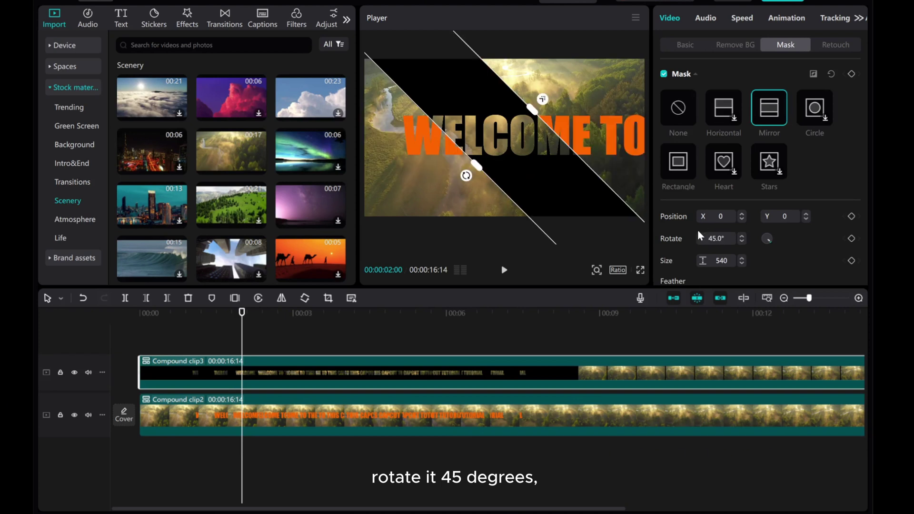
{"action": "left_click_drag", "start_coordinate": [478, 169], "coordinate": [496, 158]}
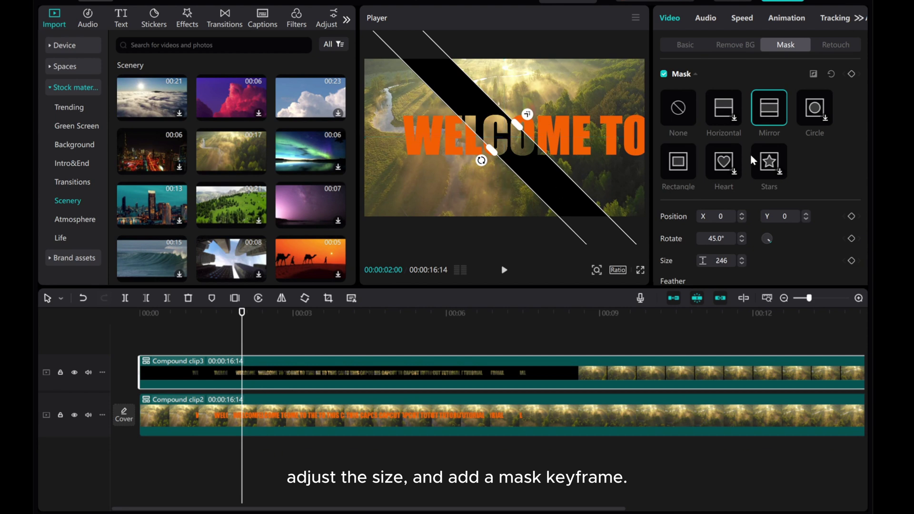
{"action": "left_click", "coordinate": [851, 74]}
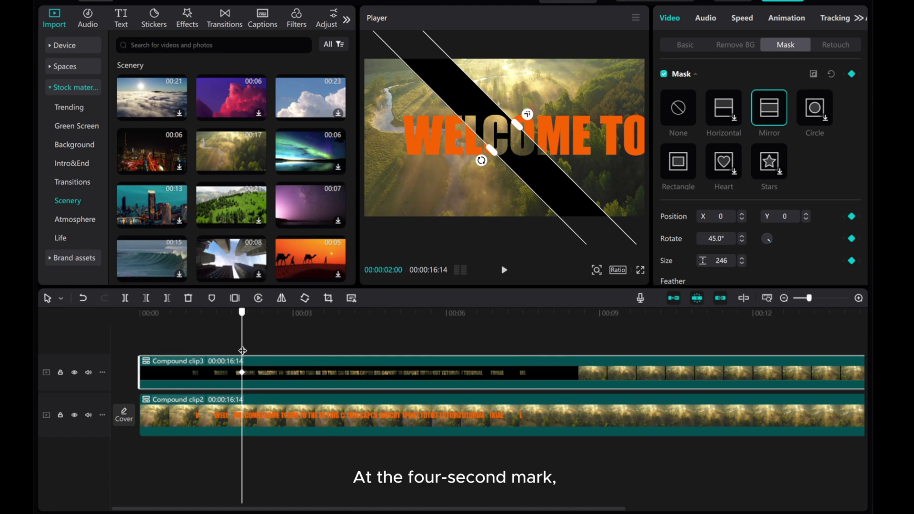
Keyframe the mask at 4 s rotated 180° with size 1084, then size 7 at 6 s.
{"action": "left_click_drag", "start_coordinate": [276, 349], "coordinate": [346, 362]}
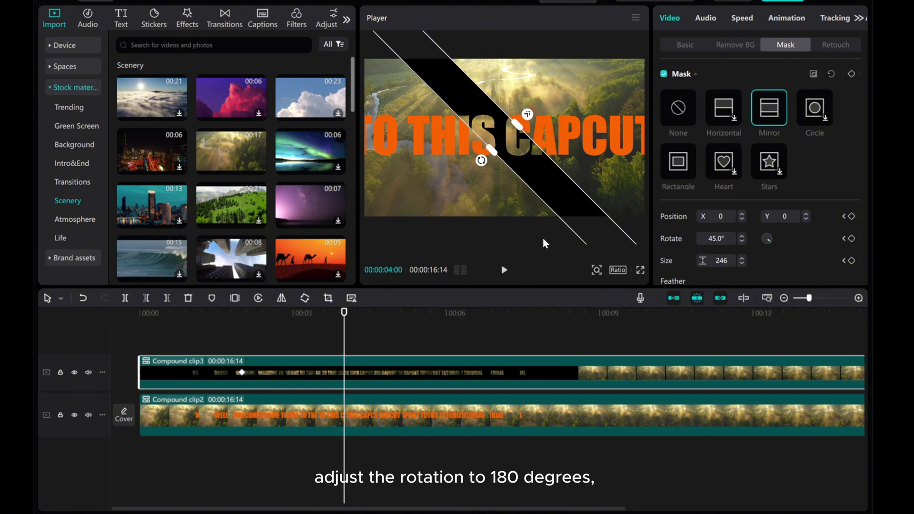
{"action": "left_click", "coordinate": [702, 241]}
{"action": "key", "text": "Return"}
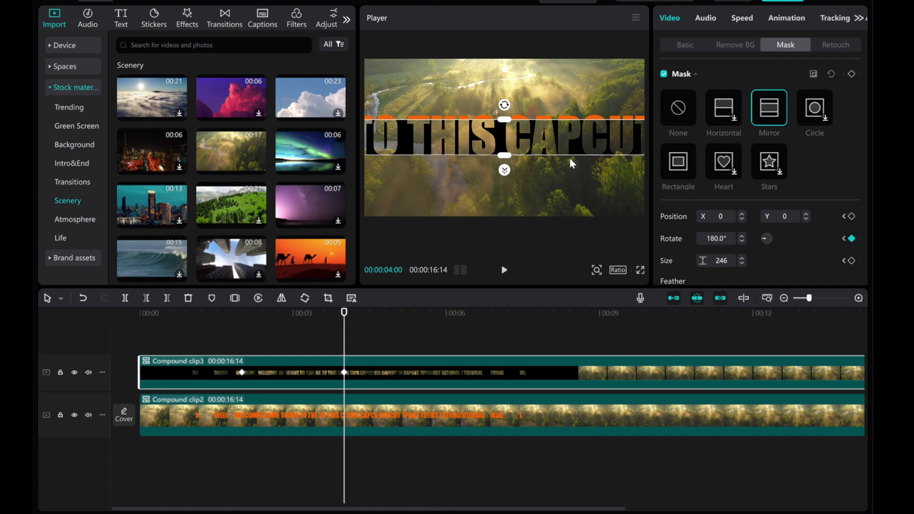
{"action": "left_click_drag", "start_coordinate": [504, 157], "coordinate": [502, 217]}
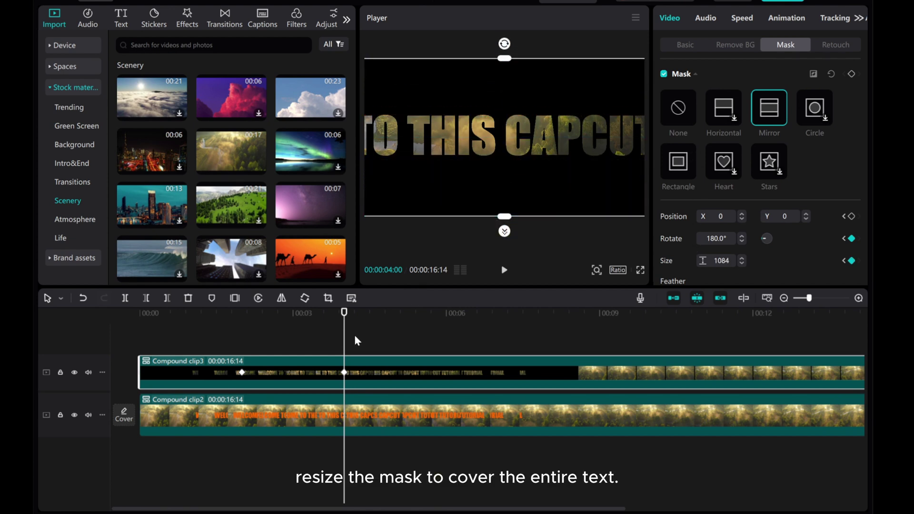
{"action": "left_click_drag", "start_coordinate": [345, 326], "coordinate": [446, 341]}
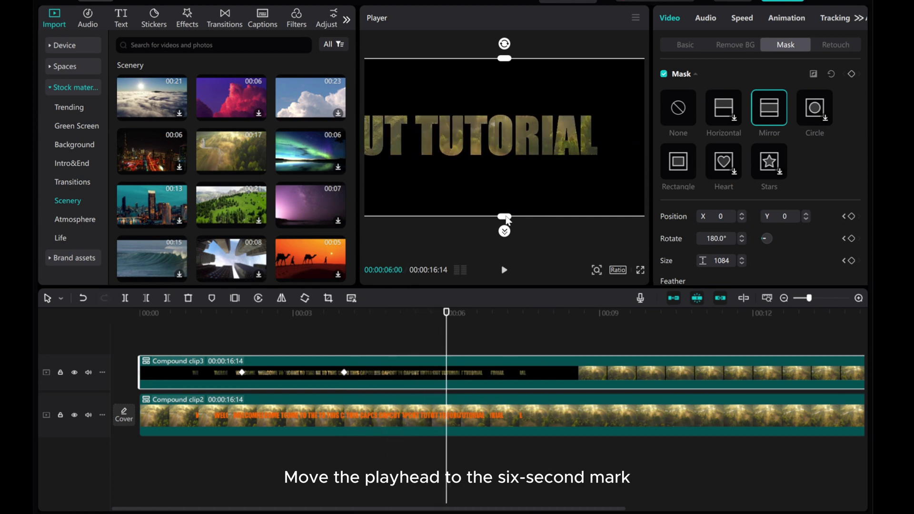
{"action": "left_click_drag", "start_coordinate": [507, 219], "coordinate": [516, 141]}
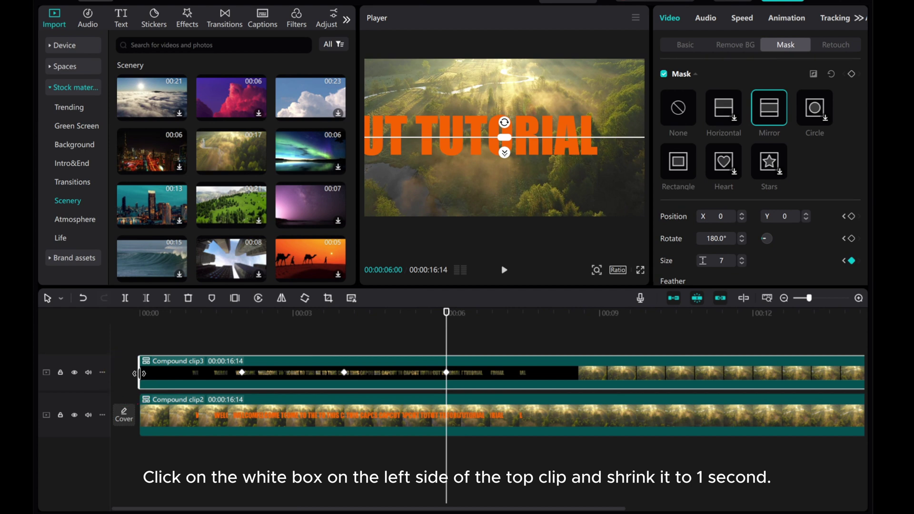
Trim Compound clip3 to start at 1 s and add a 3.0-second Rock Vertically in-animation.
{"action": "left_click_drag", "start_coordinate": [140, 374], "coordinate": [193, 374]}
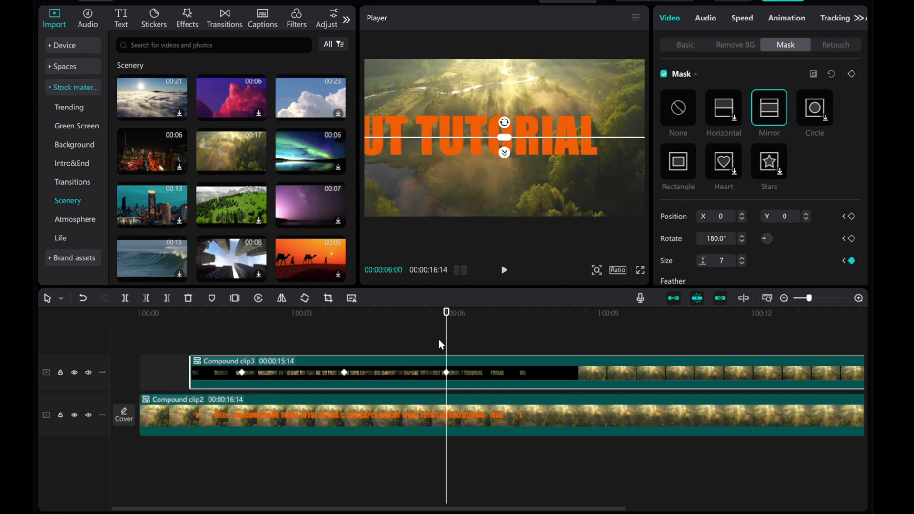
{"action": "left_click_drag", "start_coordinate": [448, 348], "coordinate": [191, 350]}
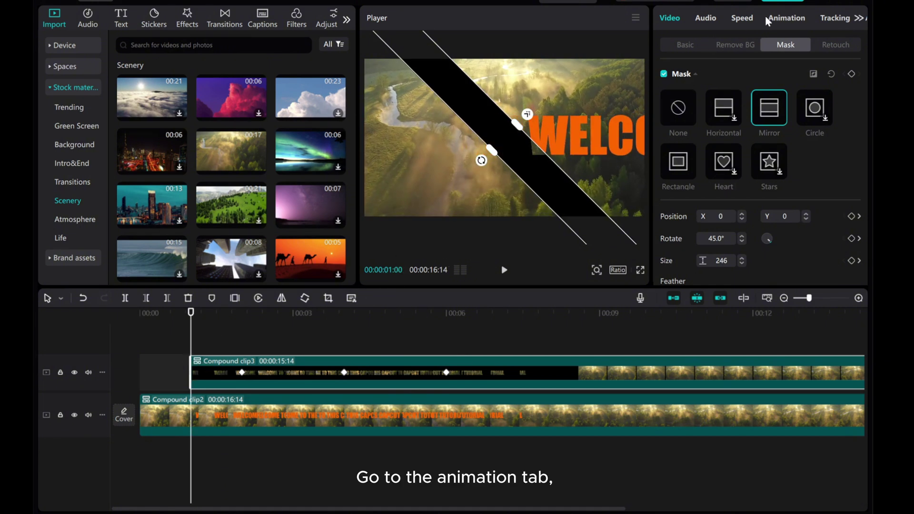
{"action": "left_click", "coordinate": [783, 19]}
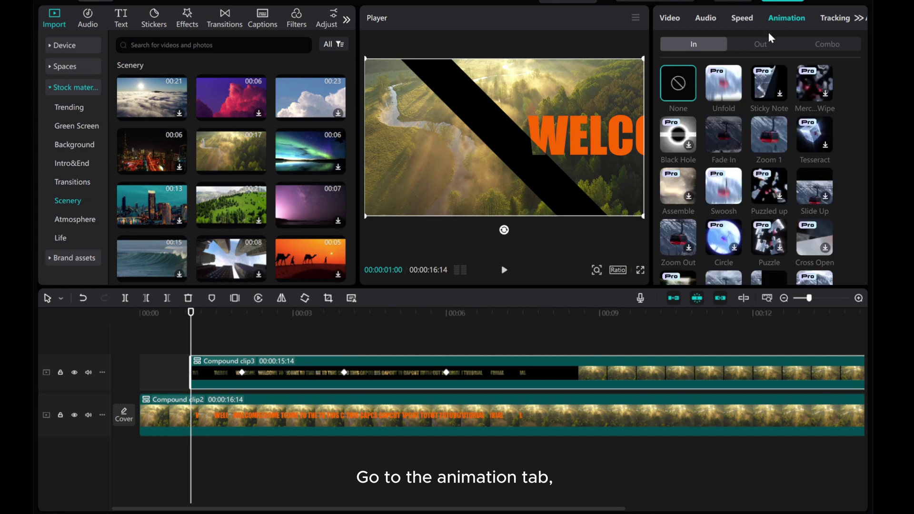
{"action": "scroll", "coordinate": [745, 213], "scroll_direction": "down", "scroll_amount": 5}
{"action": "scroll", "coordinate": [746, 213], "scroll_direction": "down", "scroll_amount": 3}
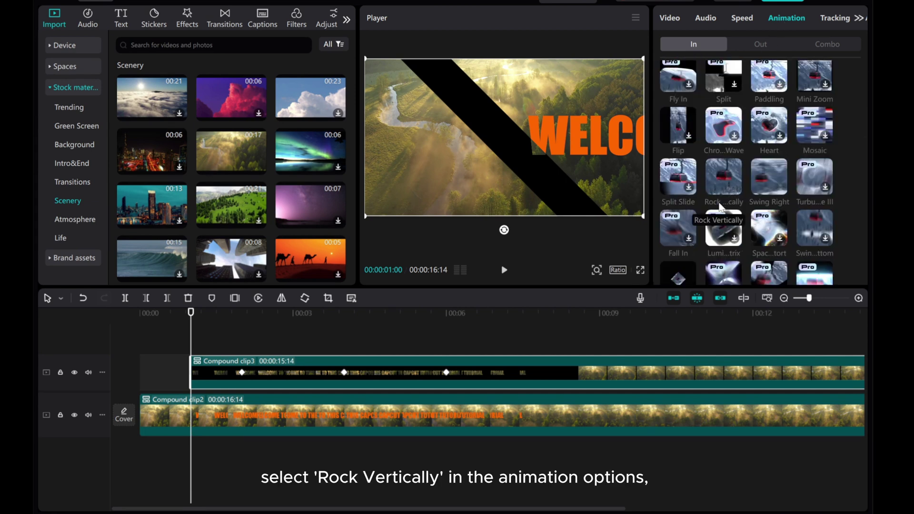
{"action": "left_click", "coordinate": [722, 180]}
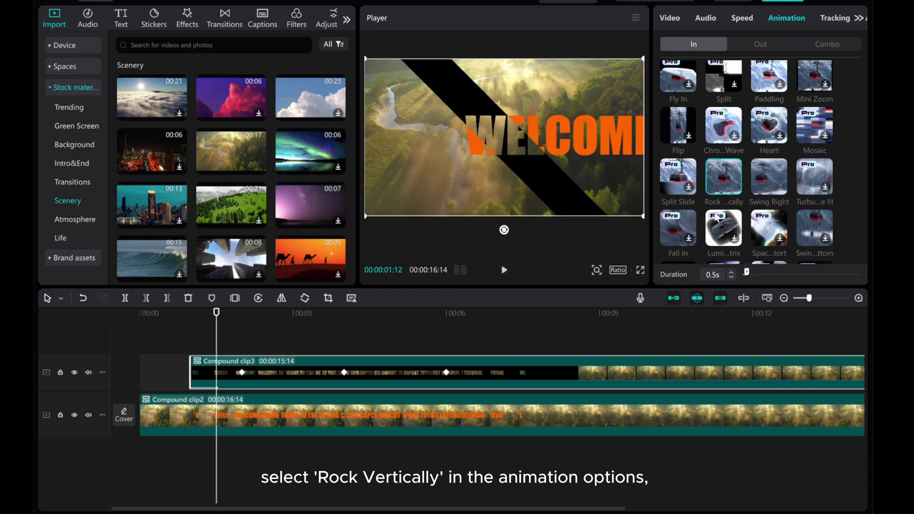
{"action": "left_click_drag", "start_coordinate": [747, 273], "coordinate": [774, 275]}
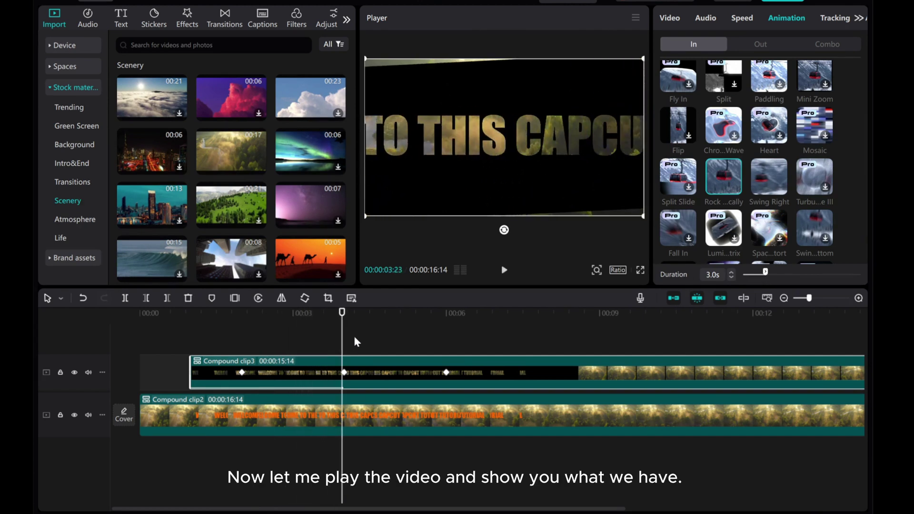
{"action": "left_click", "coordinate": [139, 314]}
{"action": "left_click", "coordinate": [504, 271]}
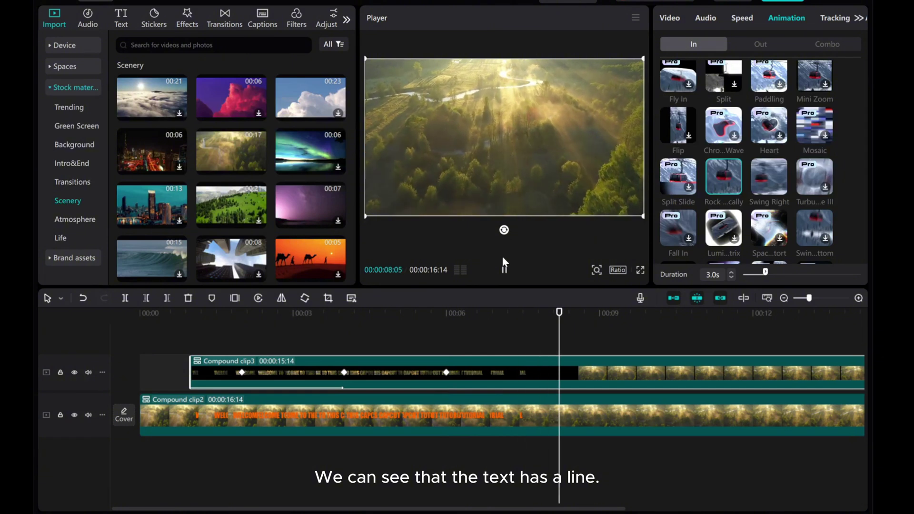
{"action": "left_click_drag", "start_coordinate": [586, 342], "coordinate": [531, 342]}
Split Compound clip2 at 6 seconds and move its second half onto a new top track.
{"action": "left_click", "coordinate": [480, 417]}
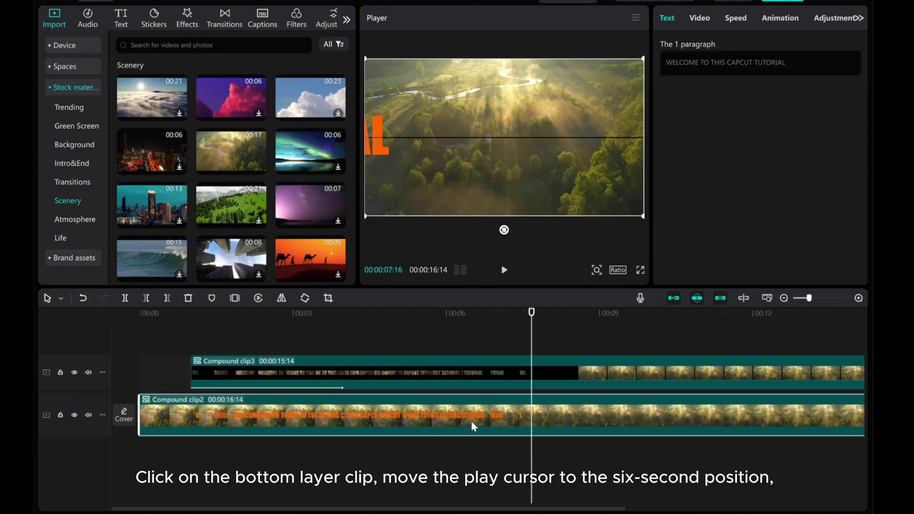
{"action": "left_click_drag", "start_coordinate": [520, 343], "coordinate": [446, 349]}
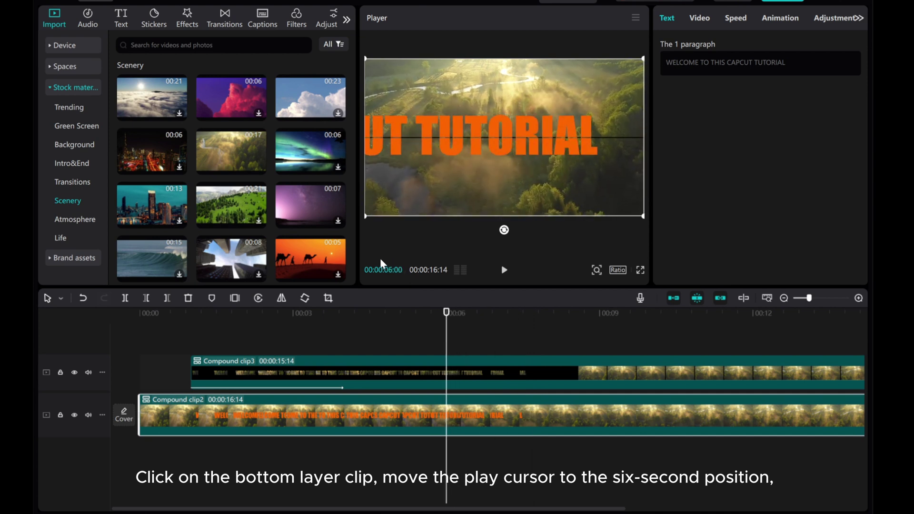
{"action": "left_click", "coordinate": [125, 298]}
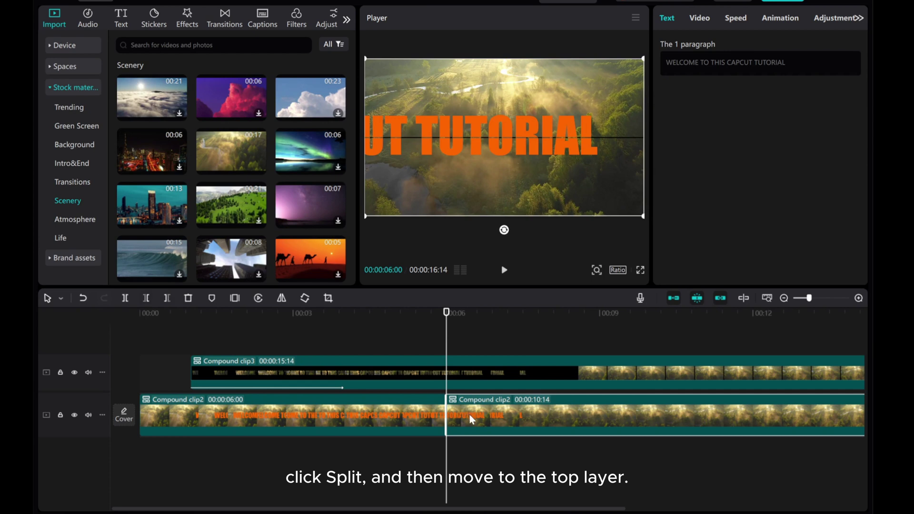
{"action": "left_click_drag", "start_coordinate": [469, 415], "coordinate": [469, 329]}
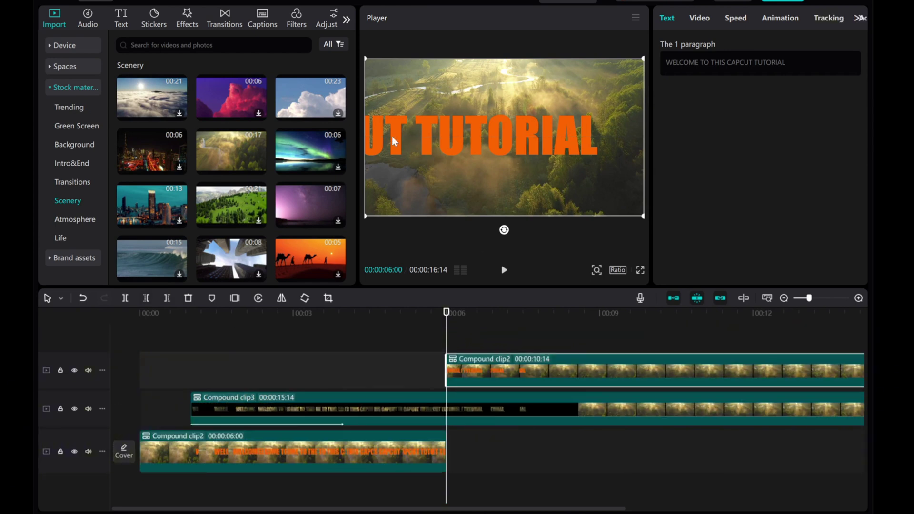
{"action": "left_click_drag", "start_coordinate": [197, 325], "coordinate": [133, 325]}
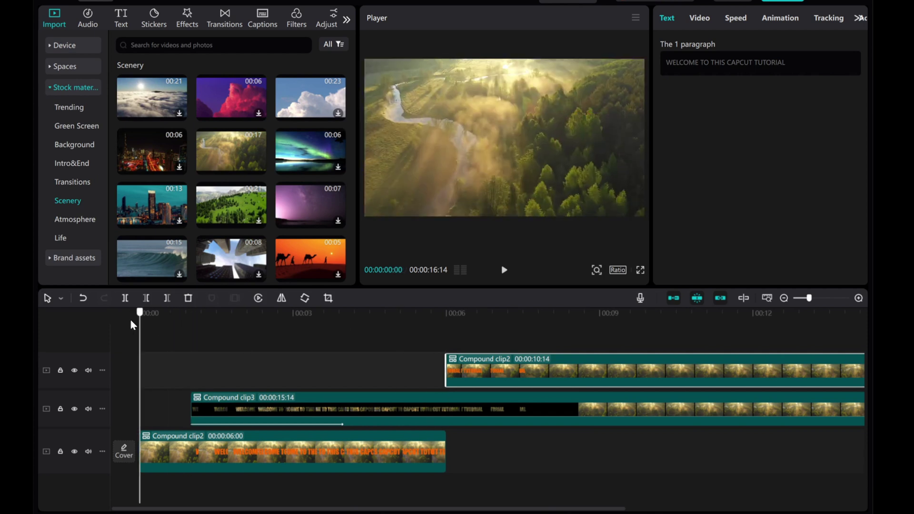
{"action": "left_click", "coordinate": [505, 271]}
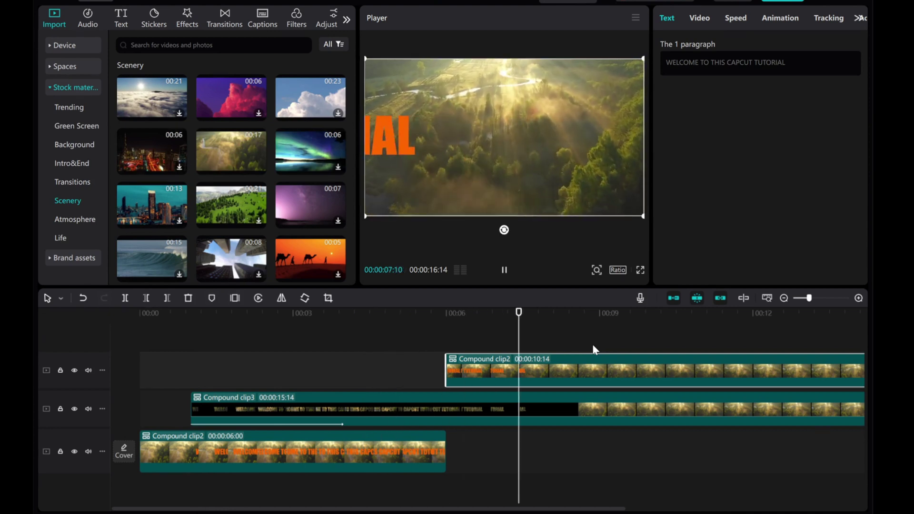
{"action": "left_click", "coordinate": [505, 271]}
{"action": "left_click_drag", "start_coordinate": [518, 484], "coordinate": [189, 343]}
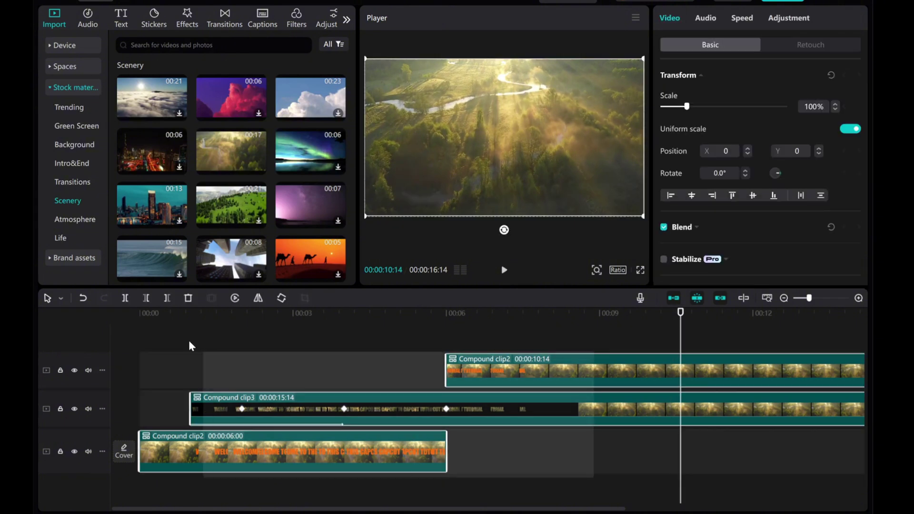